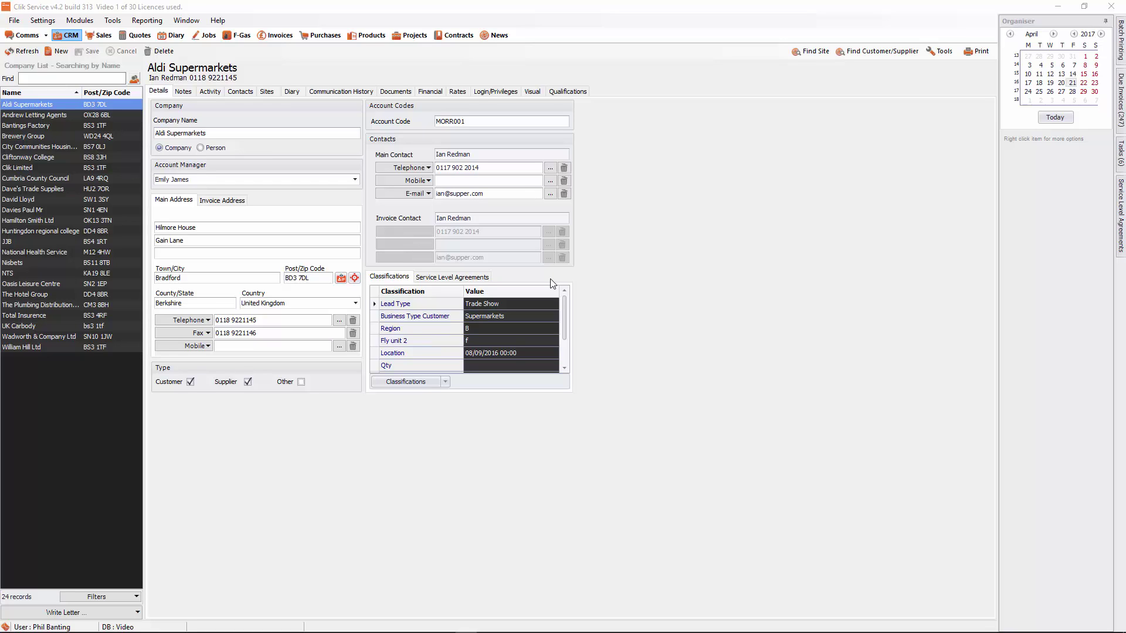
# - Search the company list for 'bre', cycling the search mode through Postcode and account modes back to Name
pyautogui.click(33, 78)
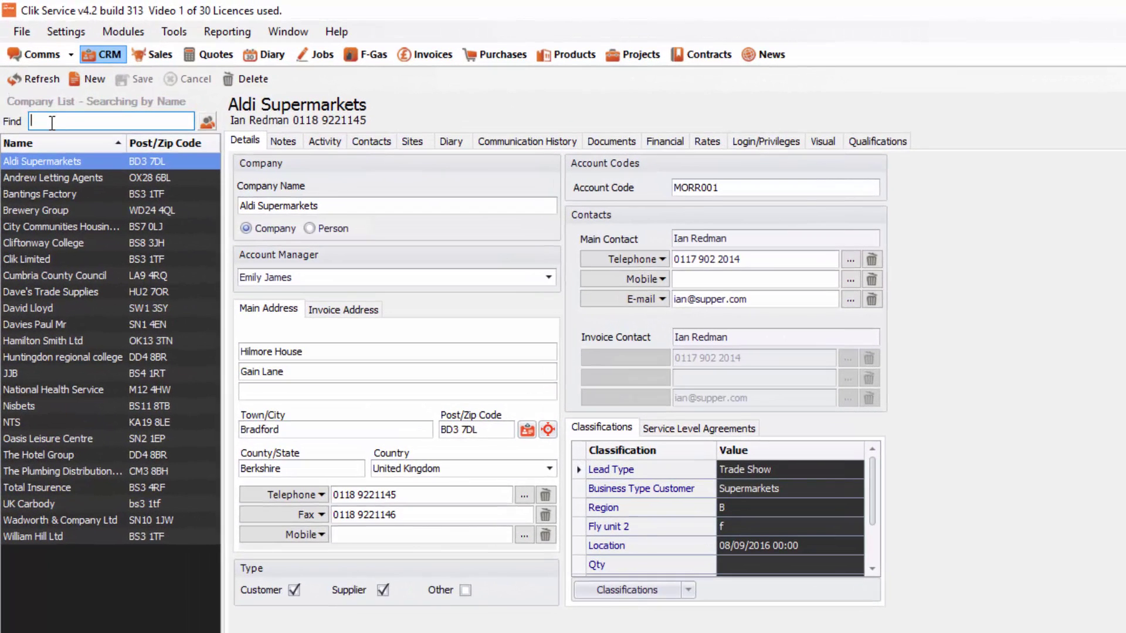
pyautogui.write('bre')
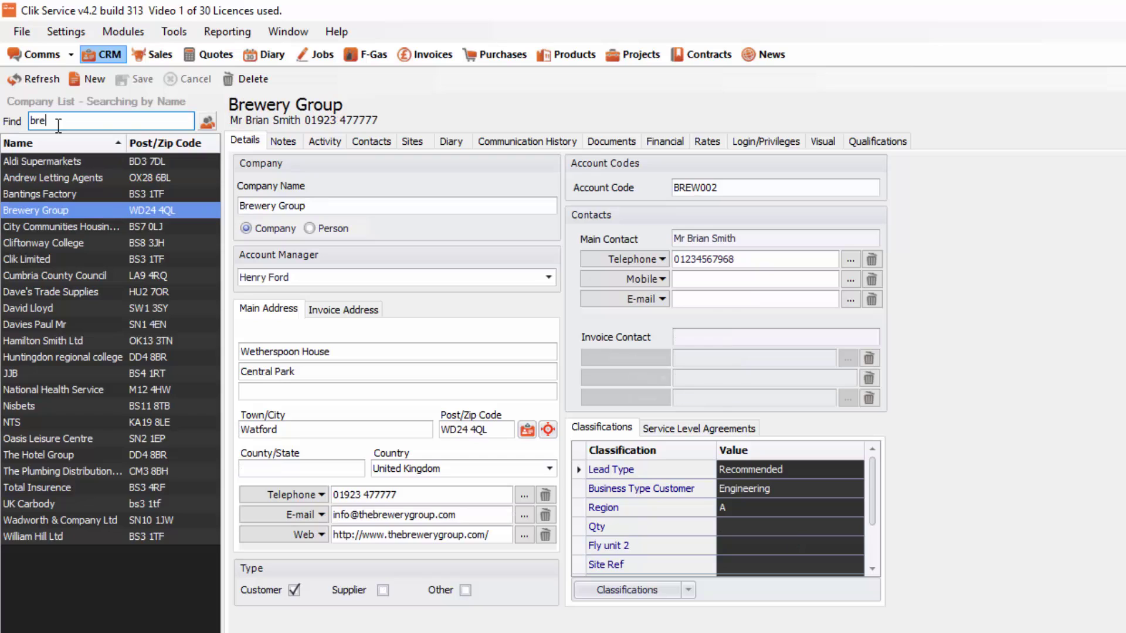
pyautogui.click(210, 121)
pyautogui.click(210, 121)
pyautogui.click(210, 121)
pyautogui.click(210, 121)
pyautogui.moveTo(359, 206); pyautogui.dragTo(199, 218)
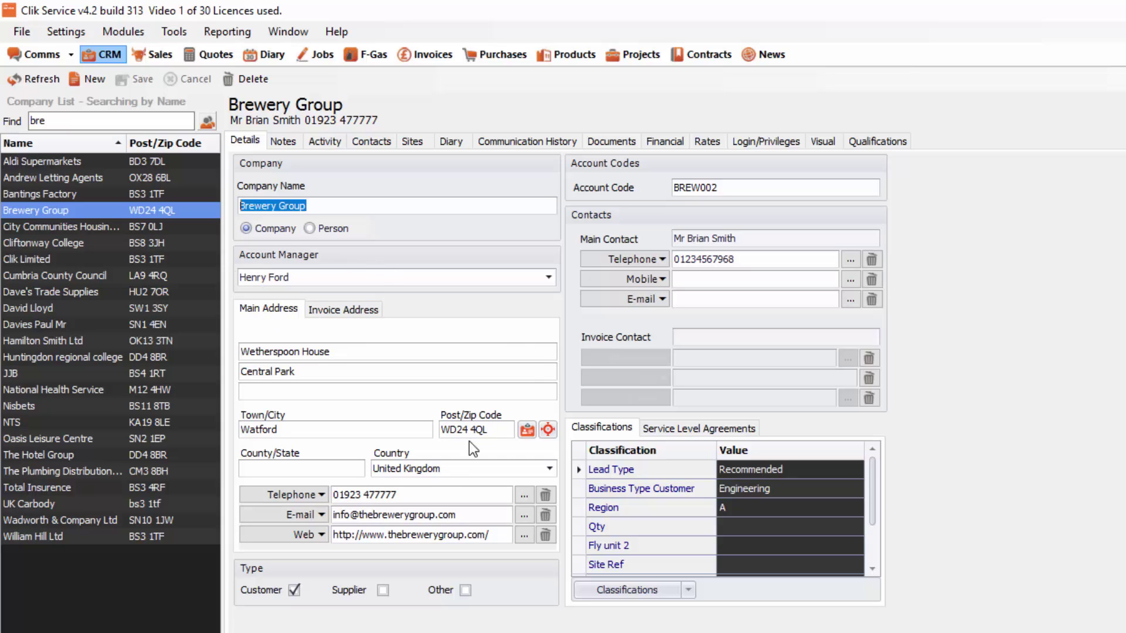
pyautogui.press('Tab')
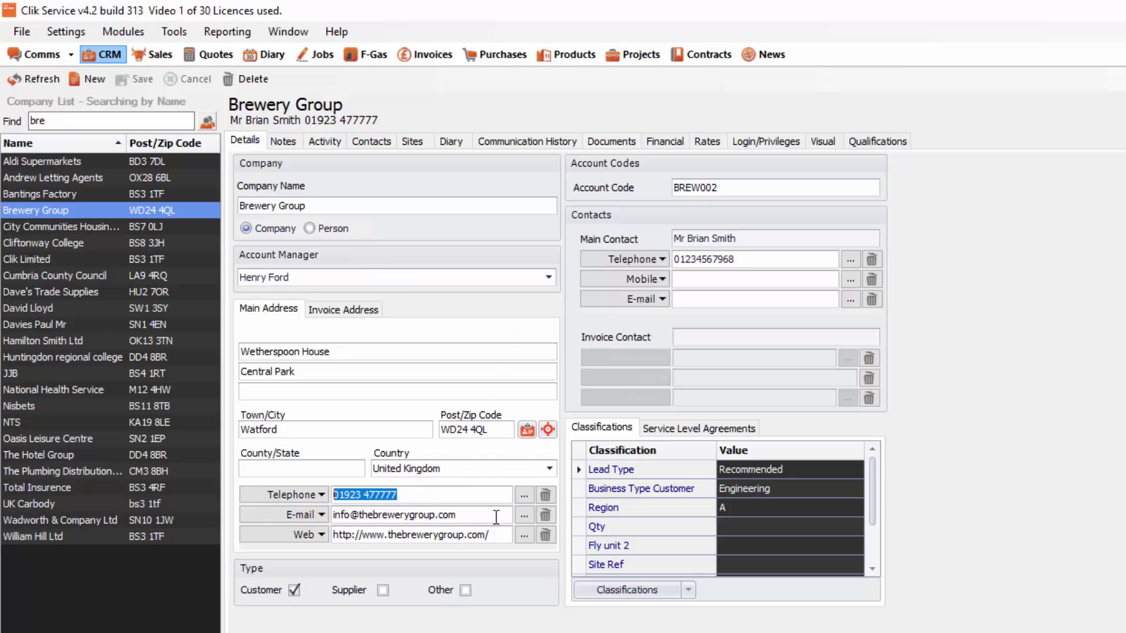
pyautogui.press('Tab')
pyautogui.moveTo(498, 534); pyautogui.dragTo(310, 565)
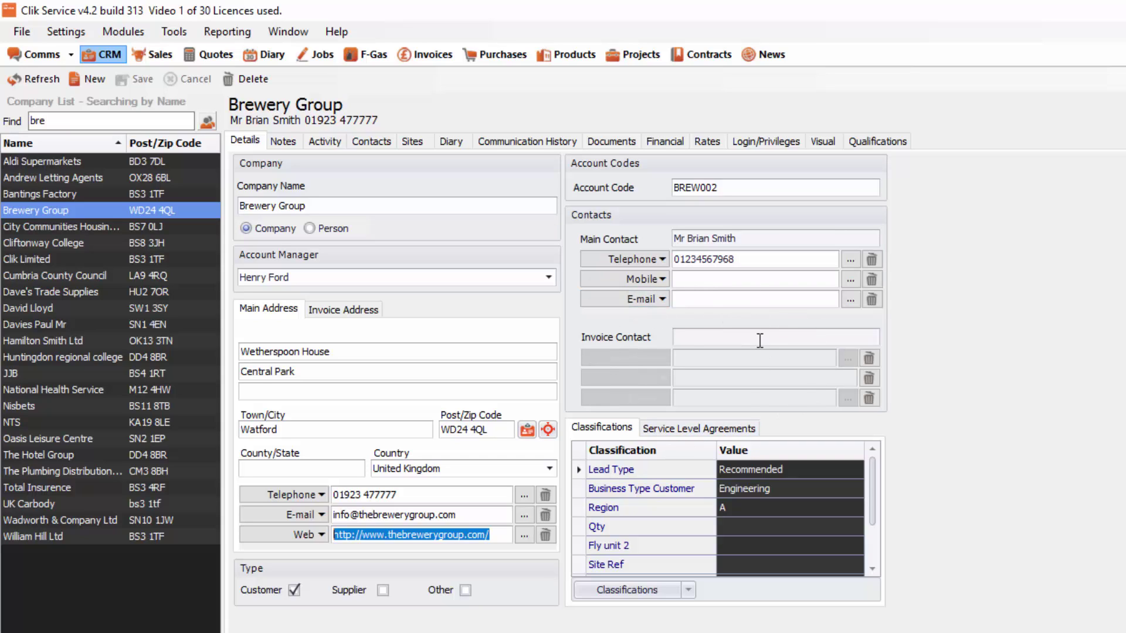
# - Show Brewery Group's Service Level Agreements and check the agreement list, leaving P1 assigned
pyautogui.click(666, 434)
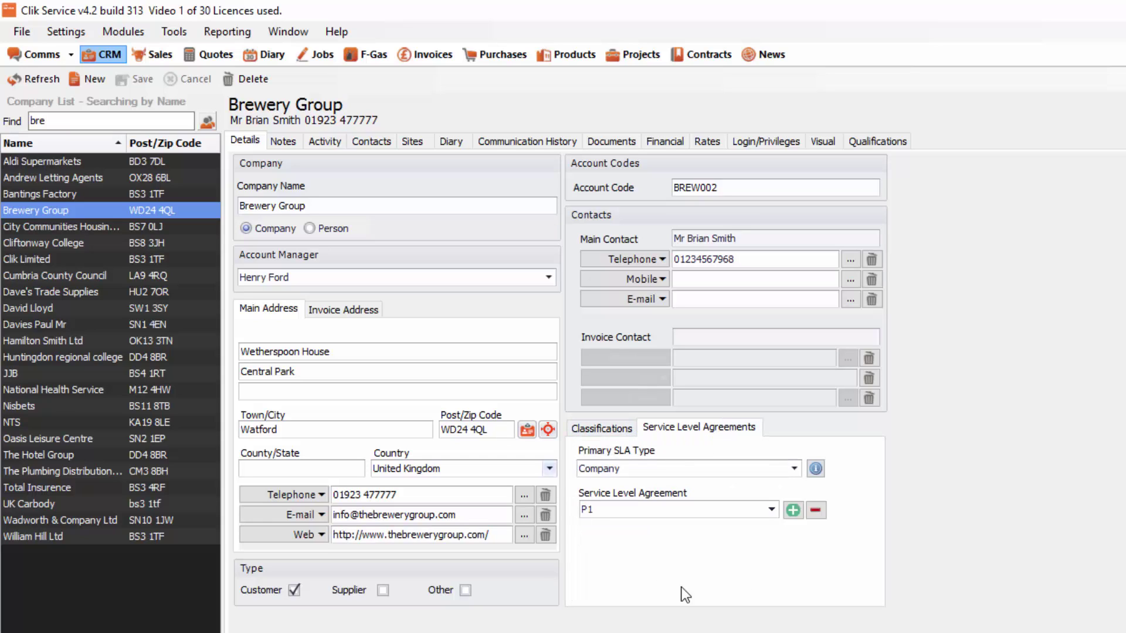
pyautogui.click(772, 509)
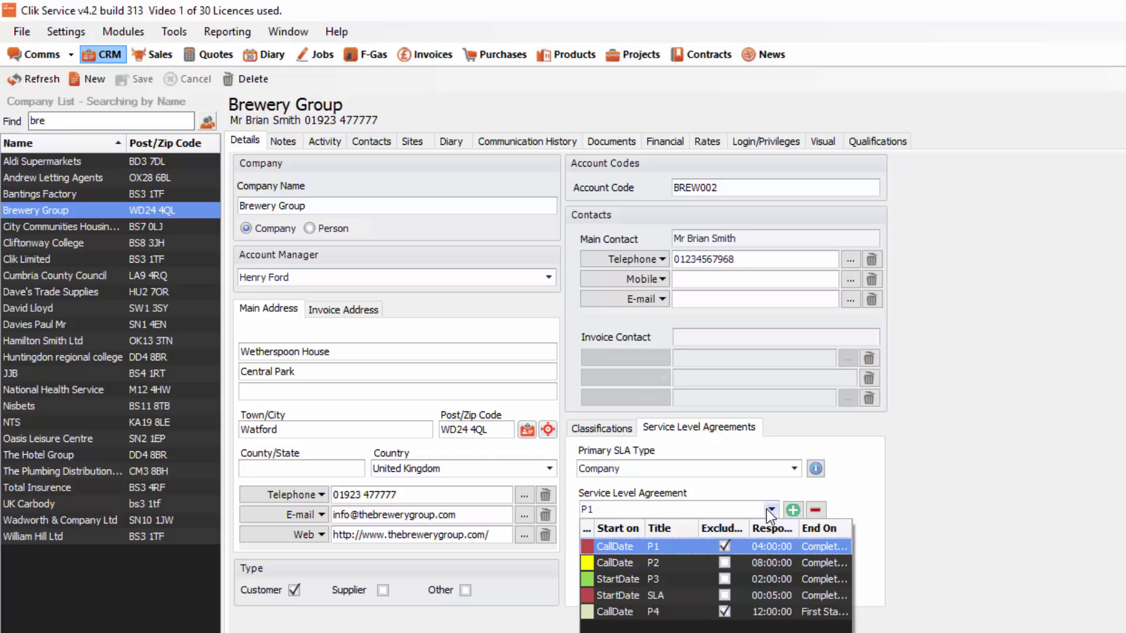
pyautogui.click(764, 509)
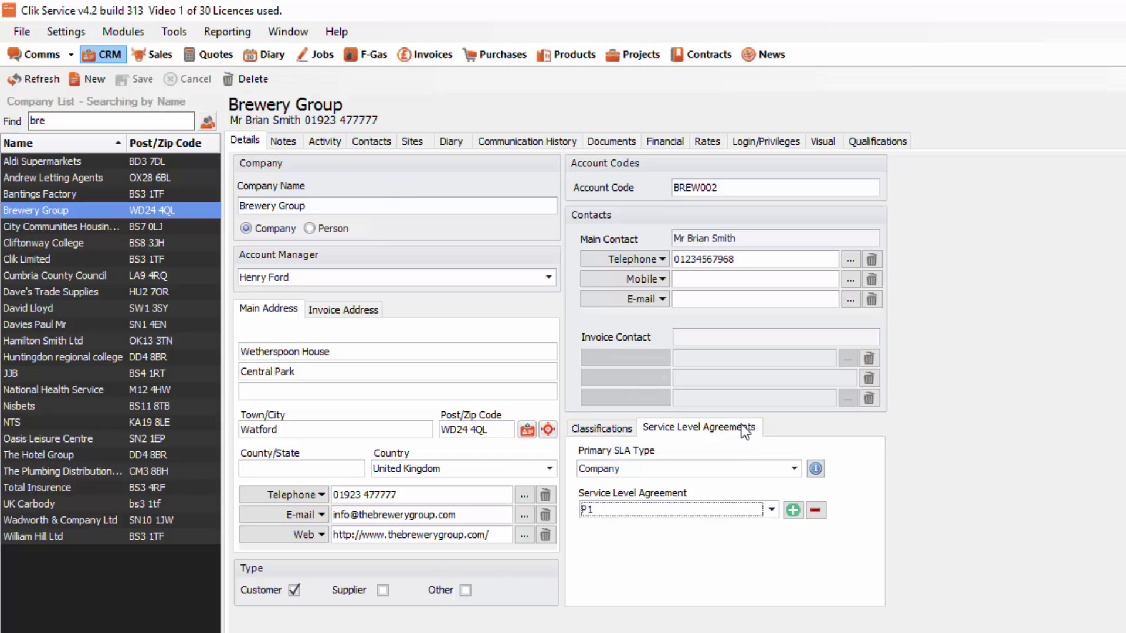
pyautogui.click(548, 431)
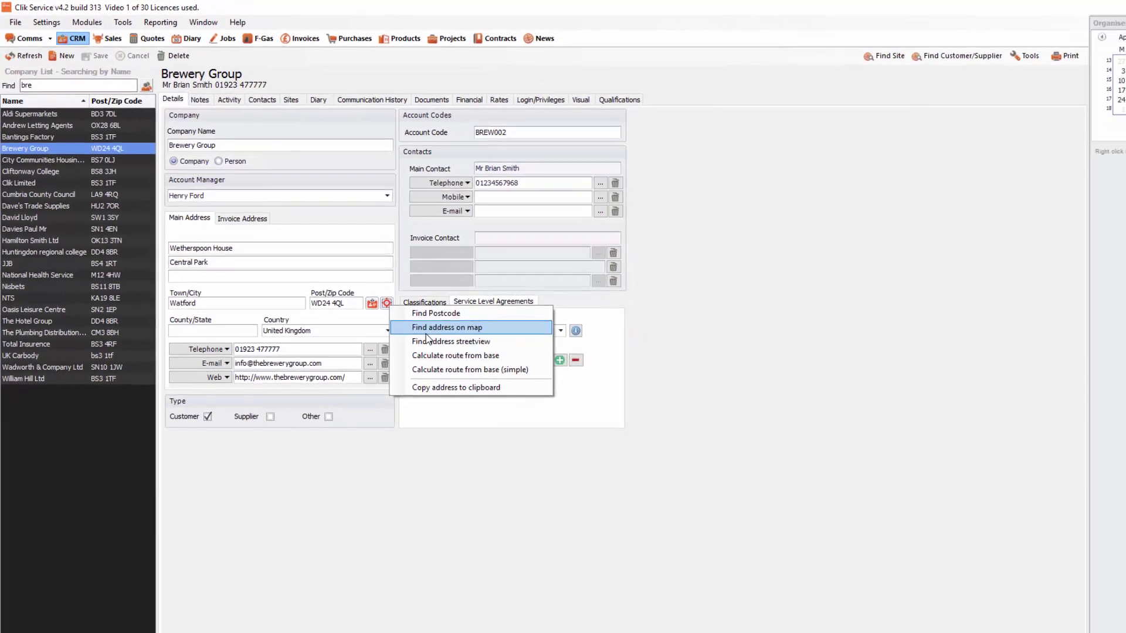
pyautogui.click(604, 472)
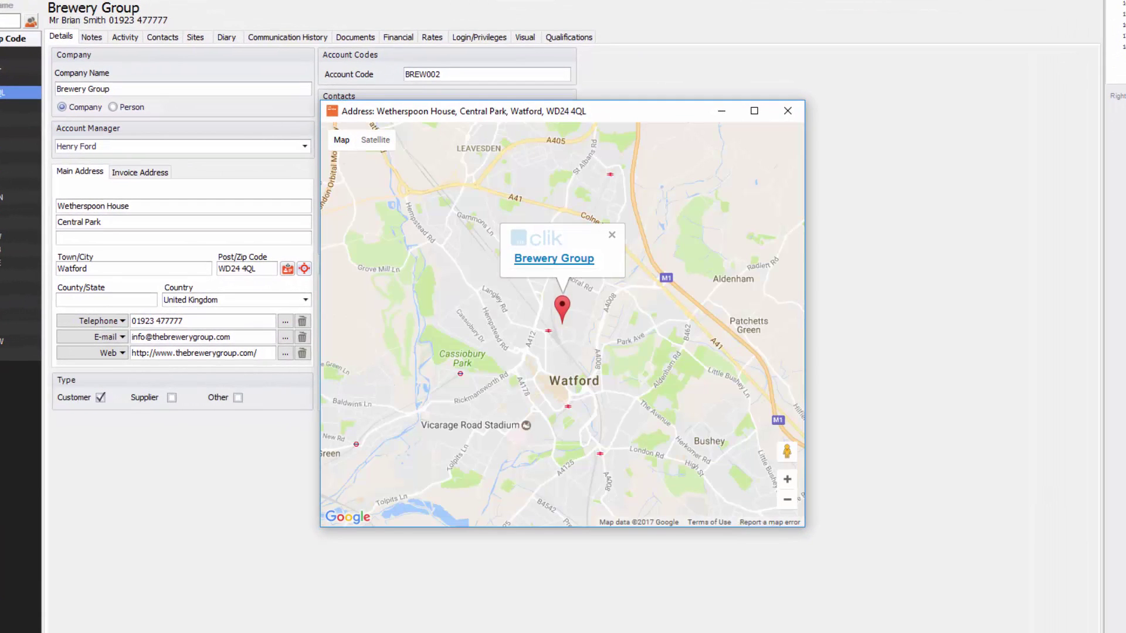
pyautogui.click(788, 110)
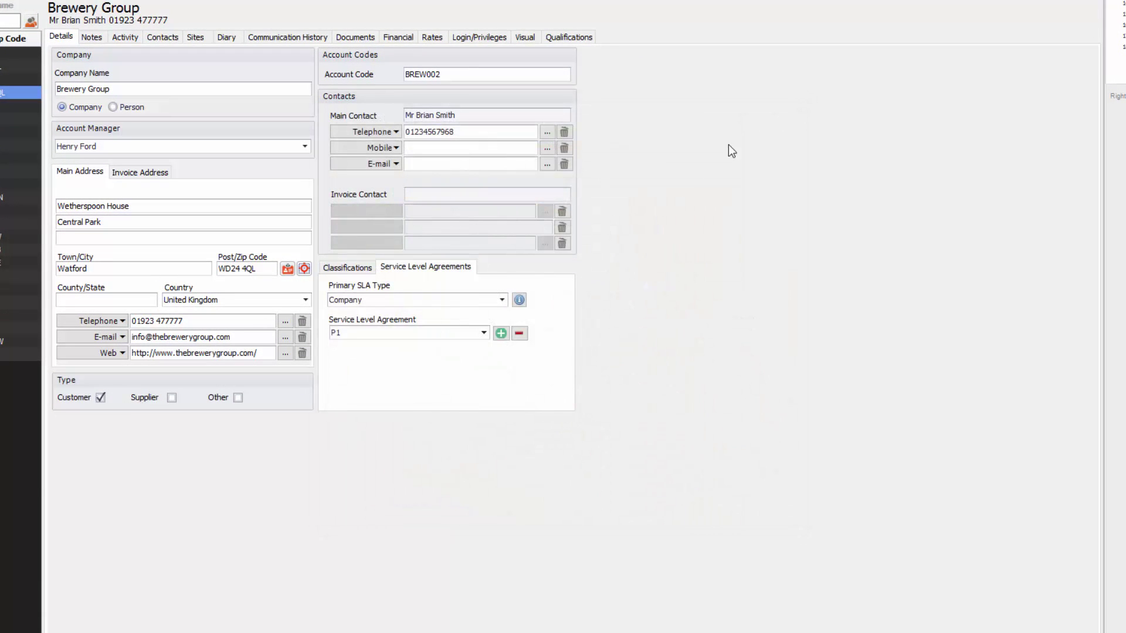
pyautogui.click(285, 338)
pyautogui.moveTo(727, 87); pyautogui.dragTo(488, 92)
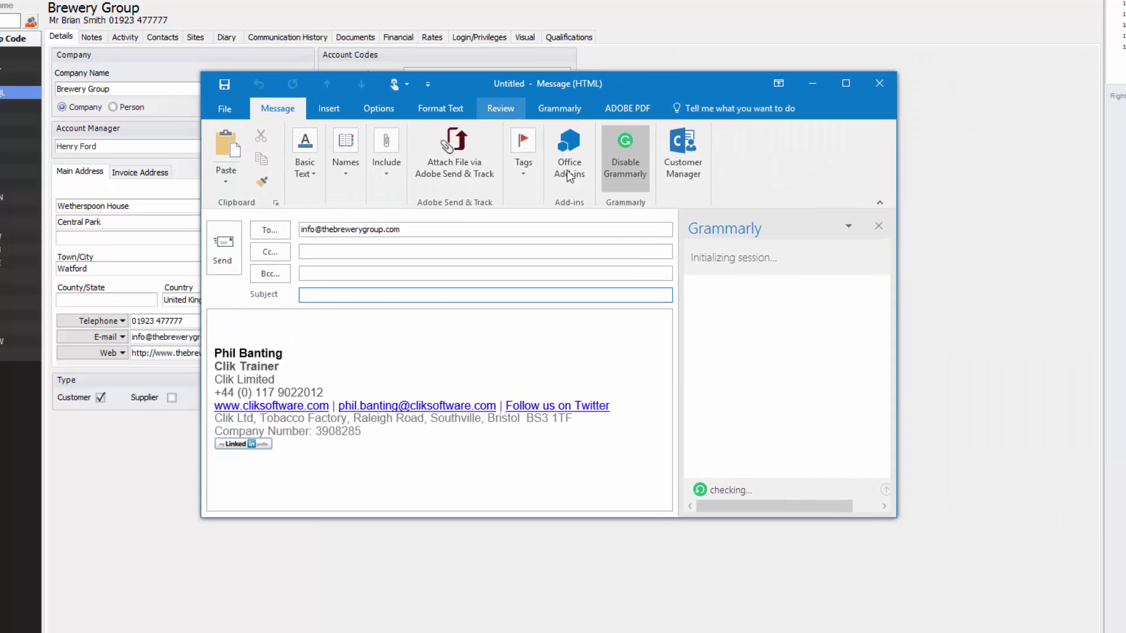
pyautogui.click(876, 85)
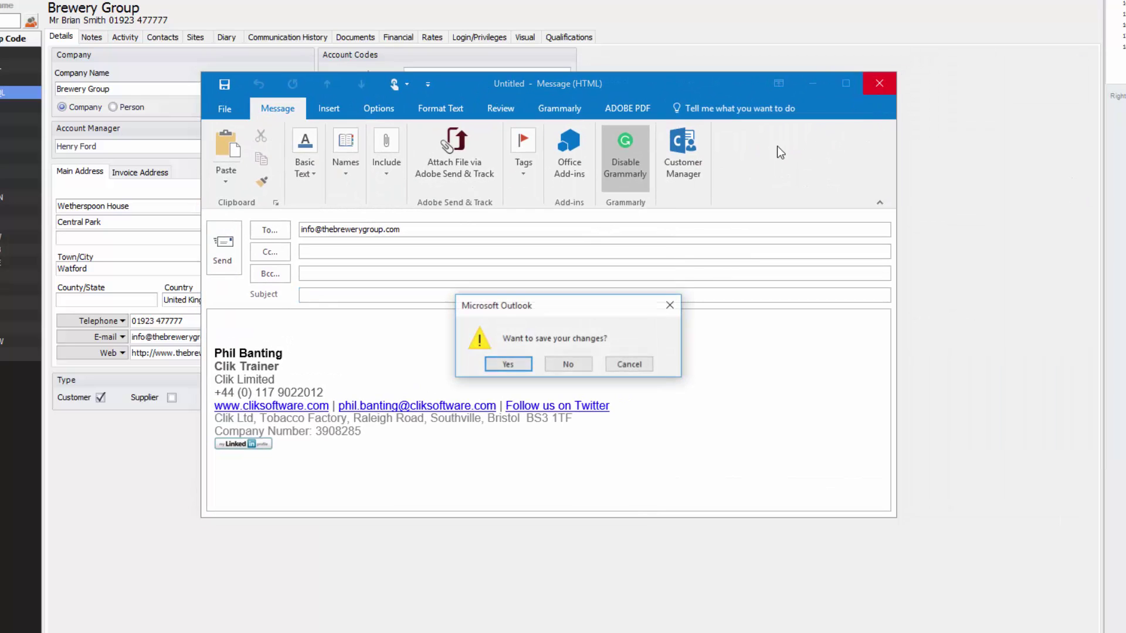
pyautogui.click(556, 365)
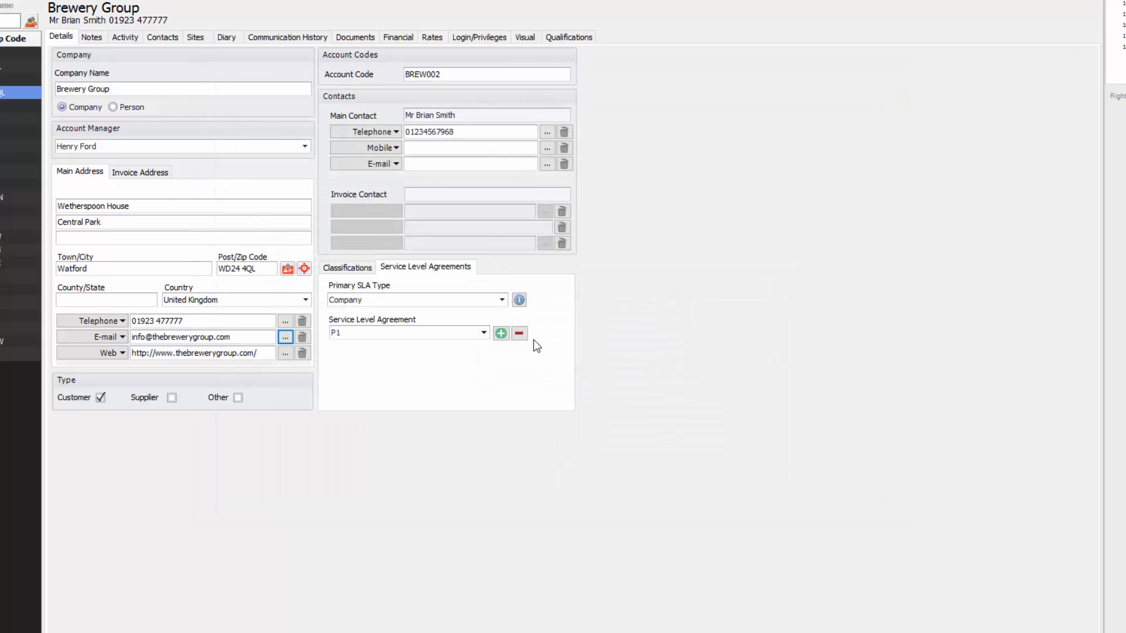
# - Pass through Notes and Job Notes to the Activity section showing April 2017 Quotes
pyautogui.click(93, 37)
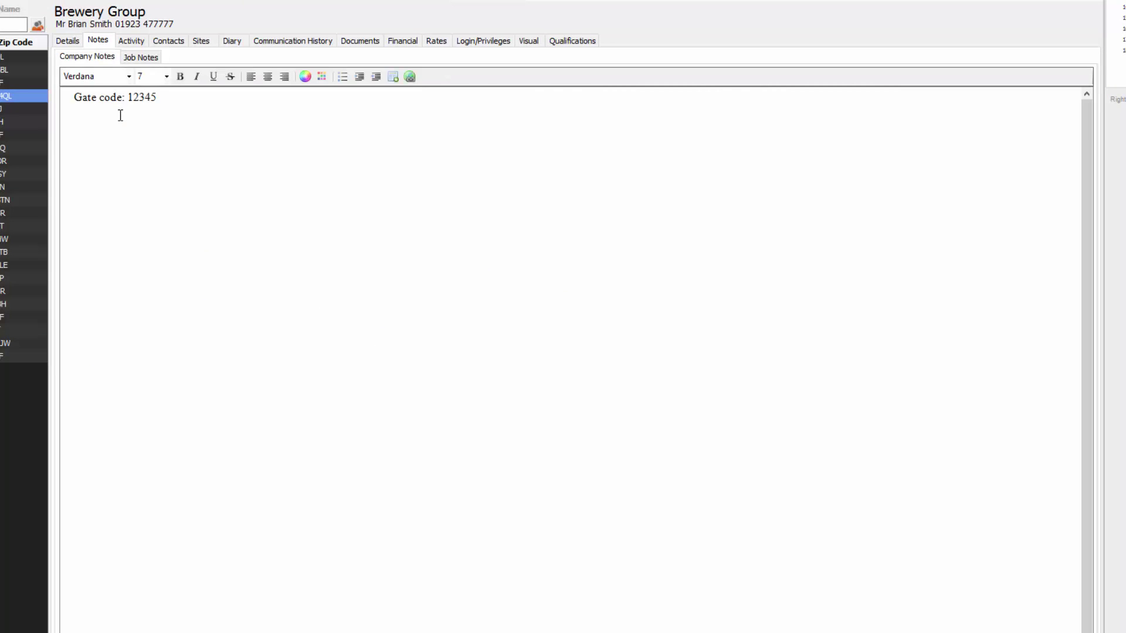
pyautogui.click(146, 60)
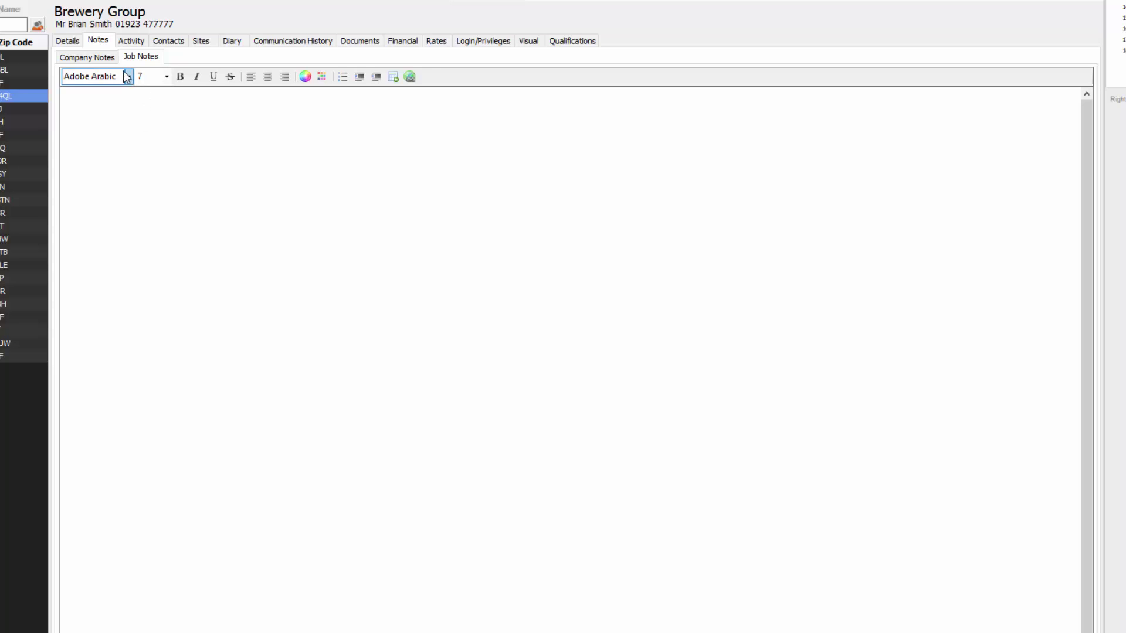
pyautogui.click(122, 45)
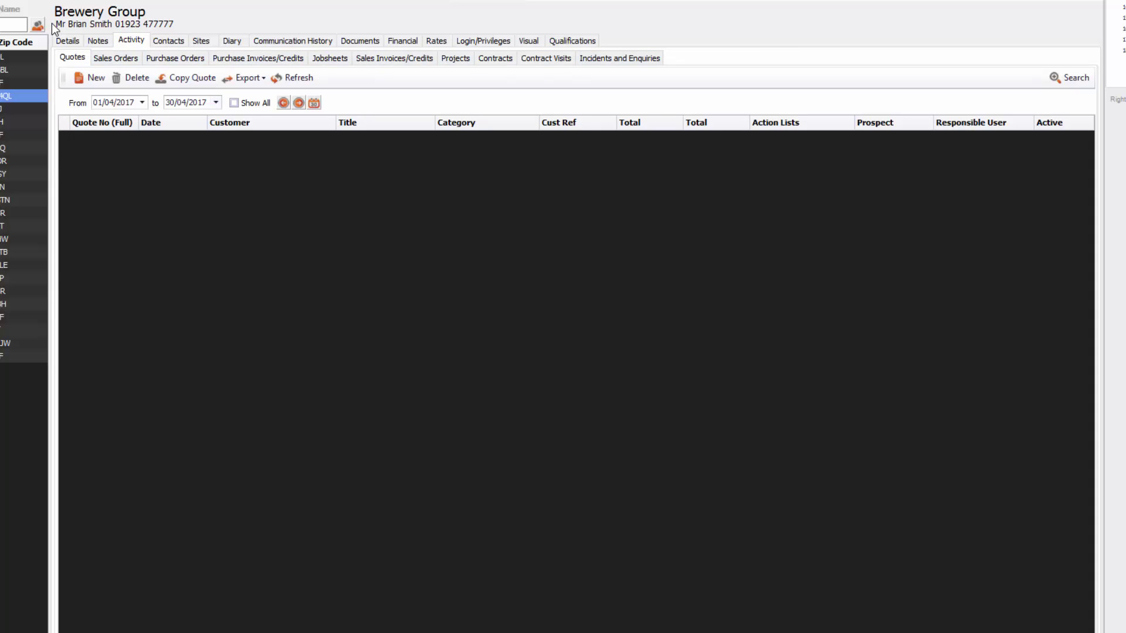
# - Browse the sales and purchase orders, invoices, jobsheets, projects, contracts and contract visits lists
pyautogui.click(115, 61)
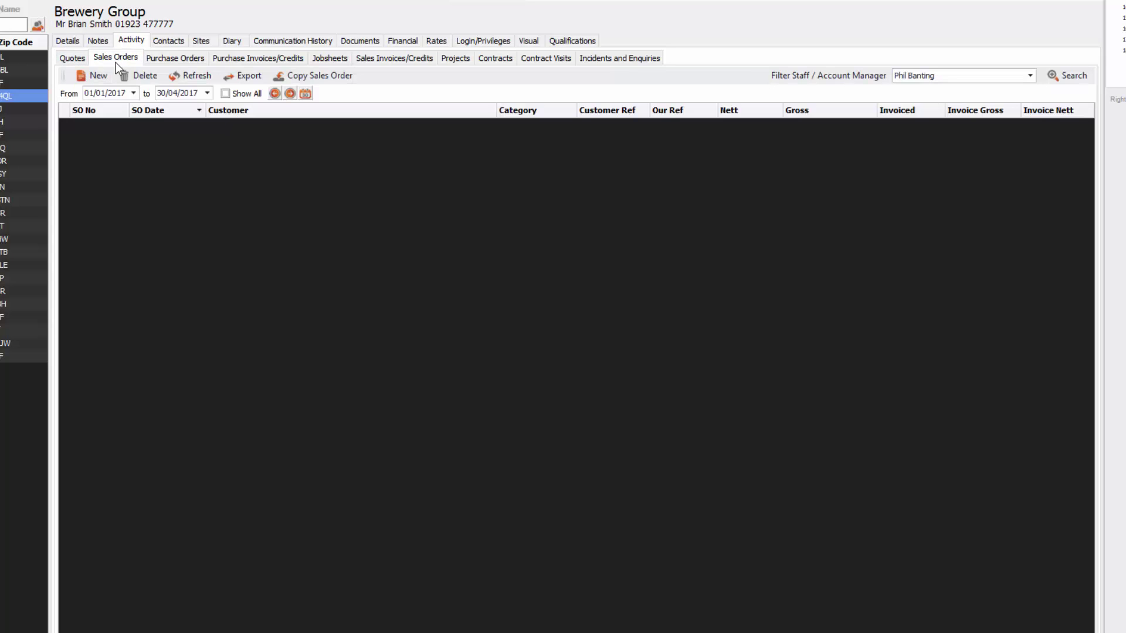
pyautogui.click(159, 61)
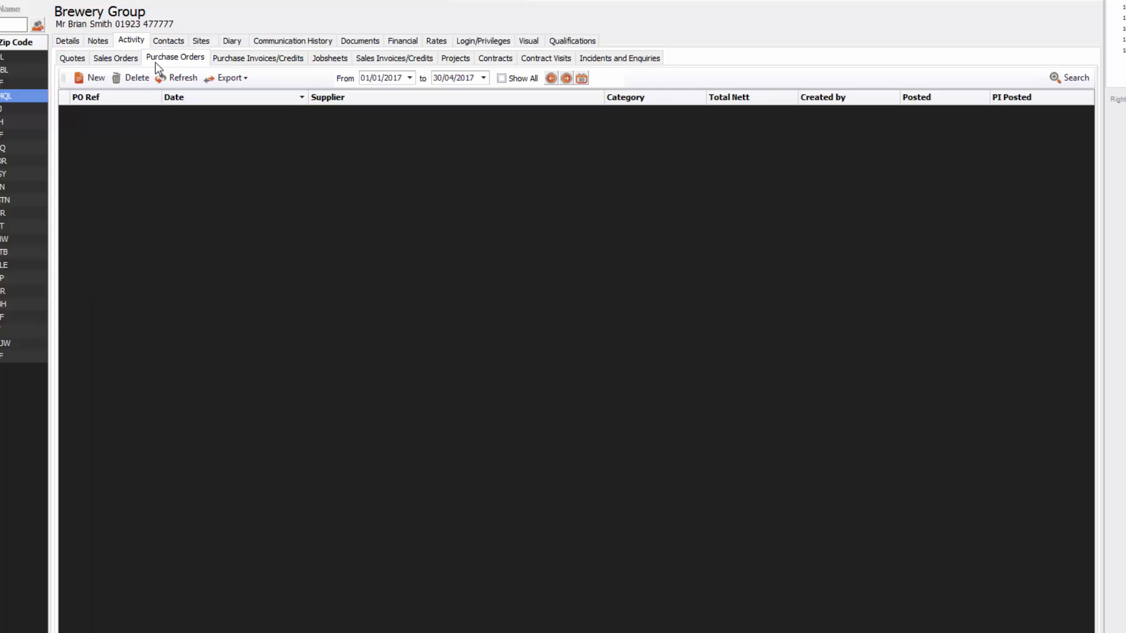
pyautogui.click(236, 57)
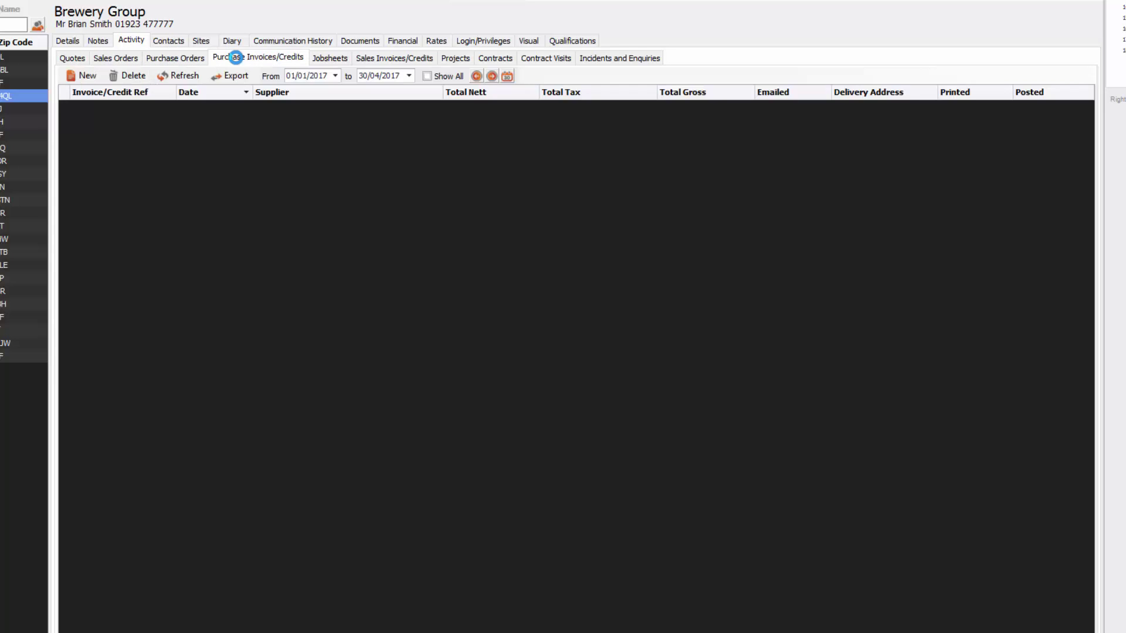
pyautogui.click(318, 56)
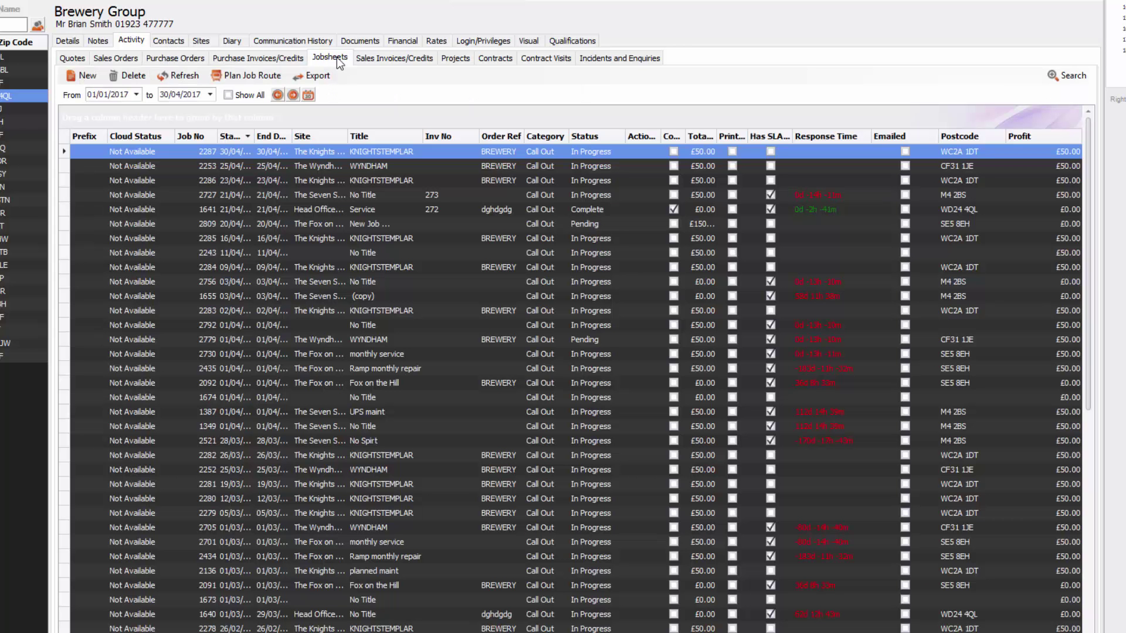
pyautogui.click(365, 57)
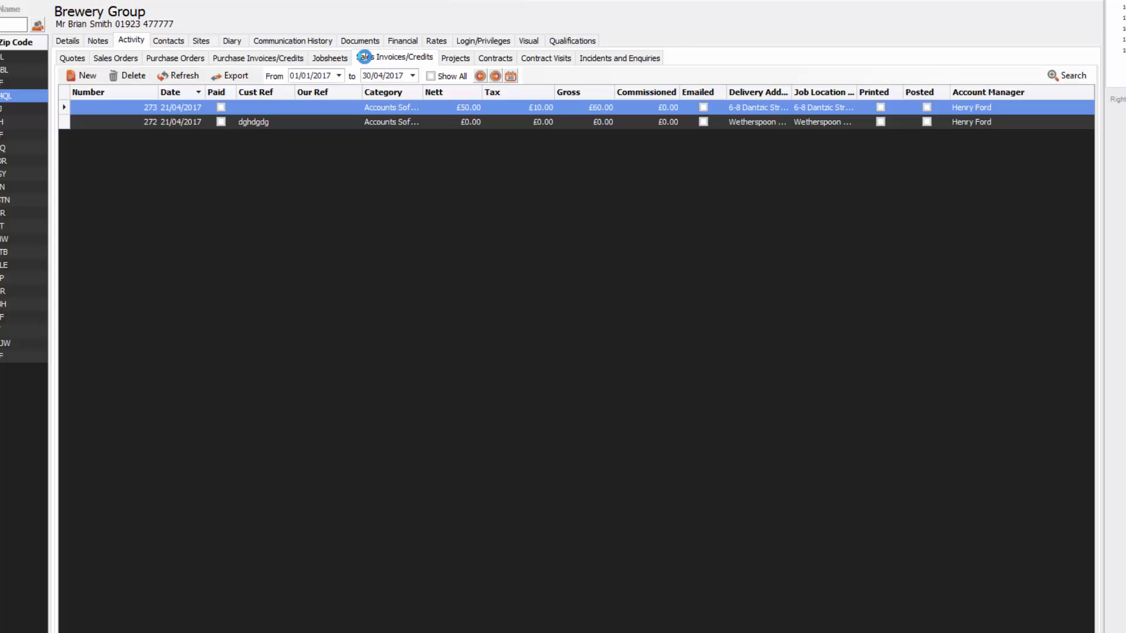
pyautogui.click(467, 59)
pyautogui.click(491, 57)
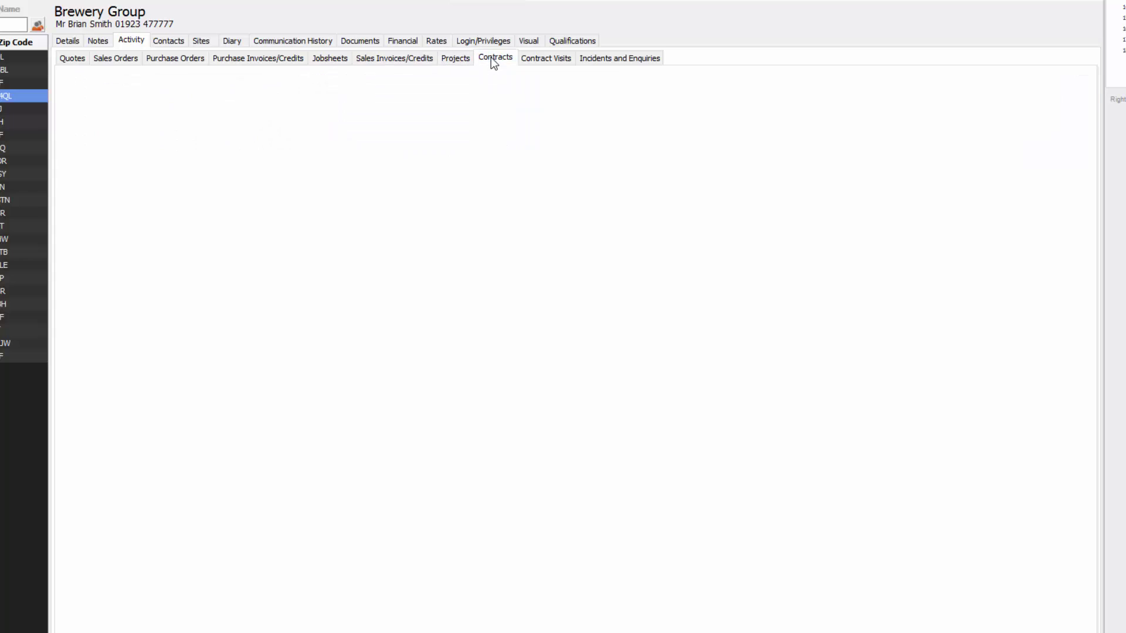
pyautogui.click(523, 62)
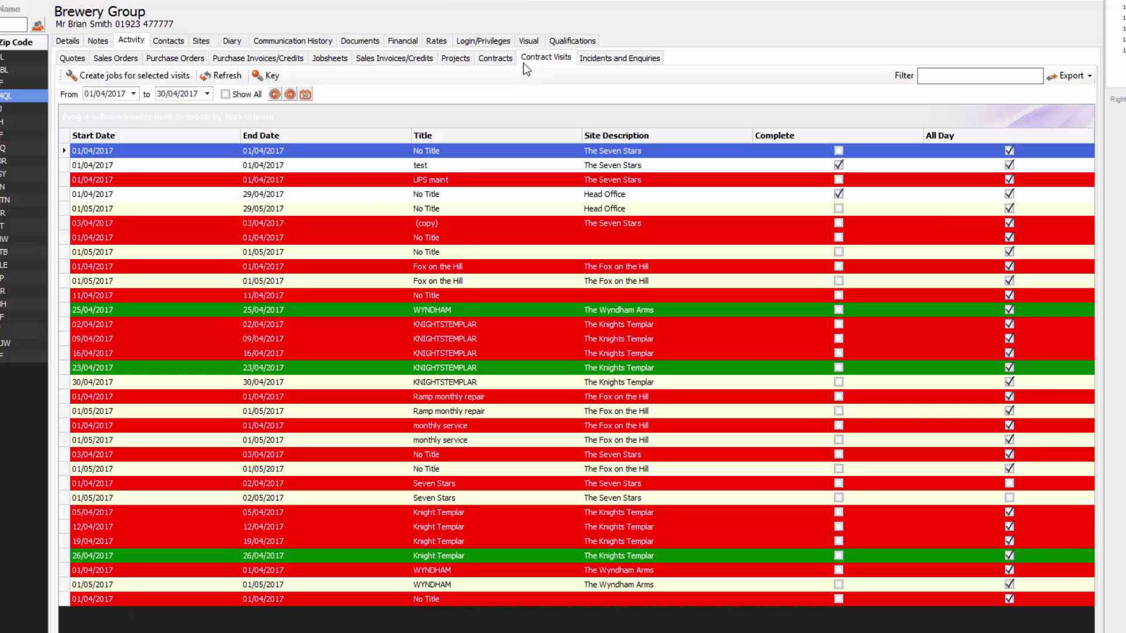
# - Review service incidents, tech incidents, sales enquiries and tech notes, then list the 18 contacts
pyautogui.click(583, 61)
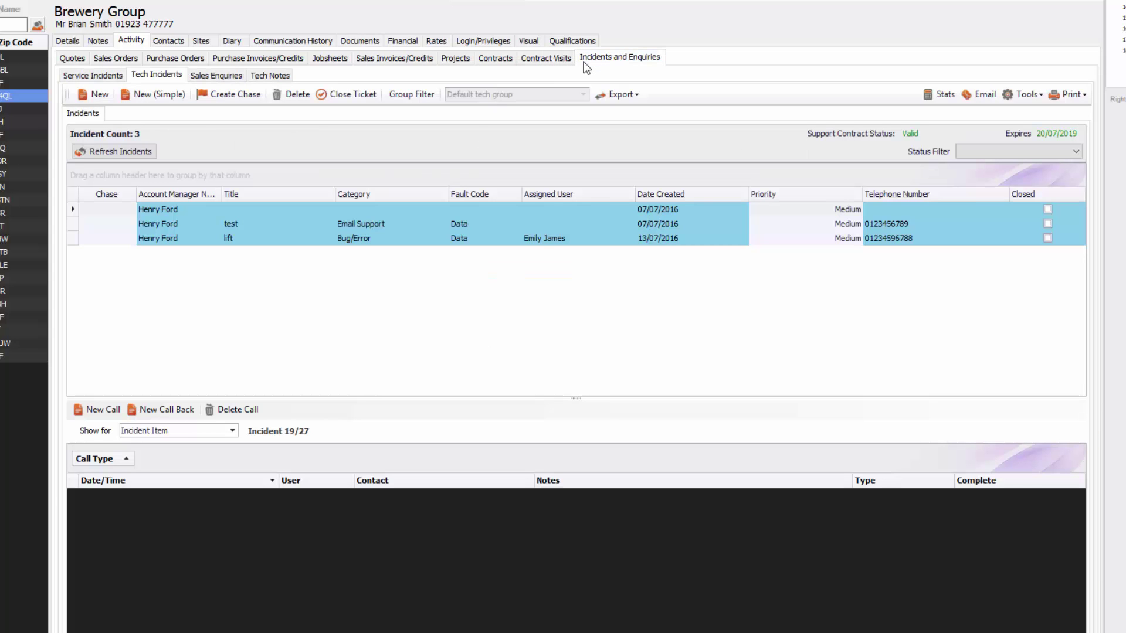
pyautogui.click(86, 75)
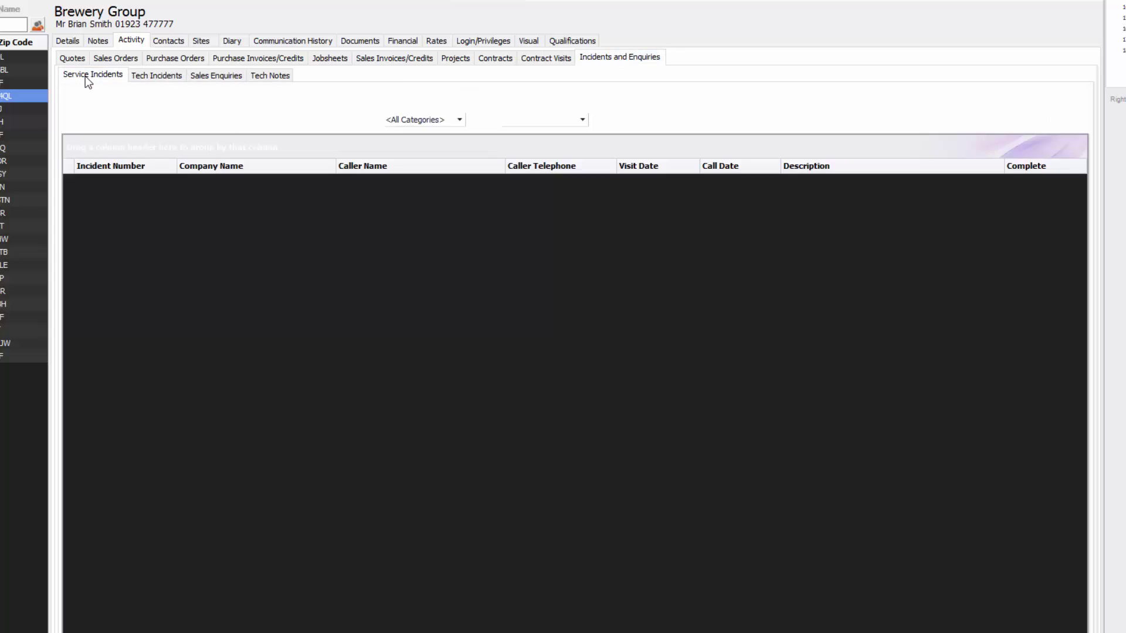
pyautogui.click(177, 80)
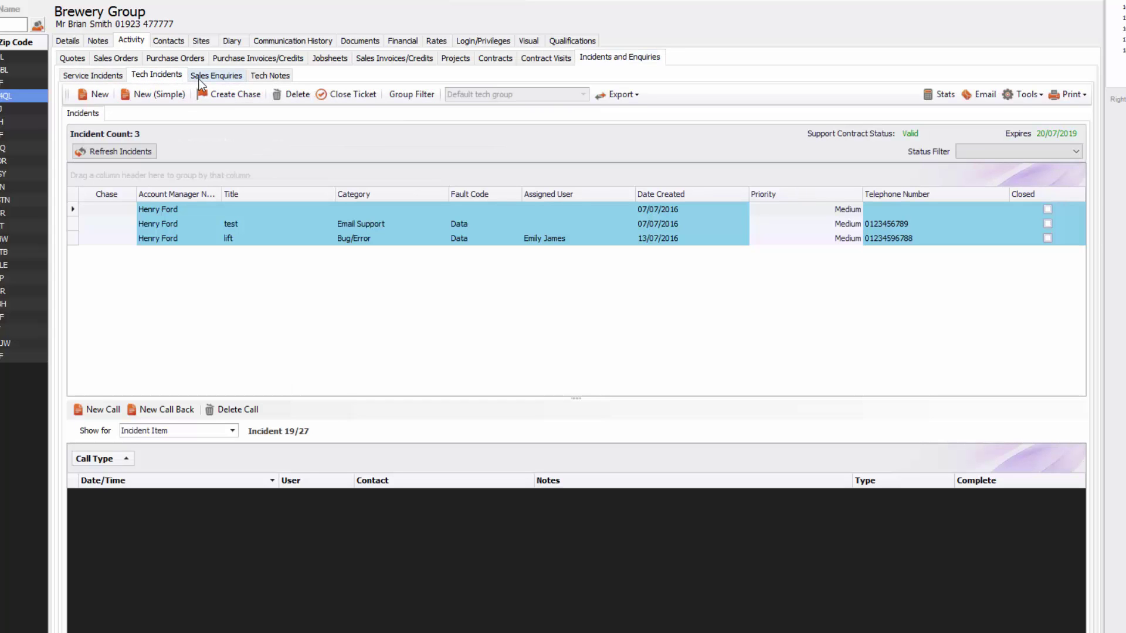
pyautogui.click(202, 79)
pyautogui.click(261, 76)
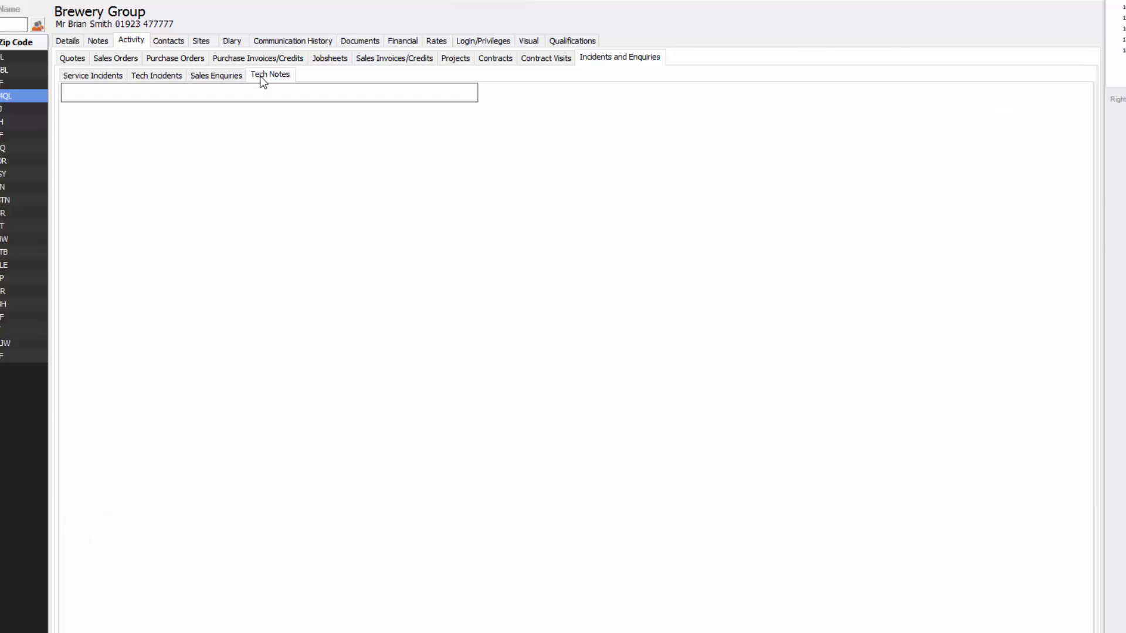
pyautogui.click(99, 71)
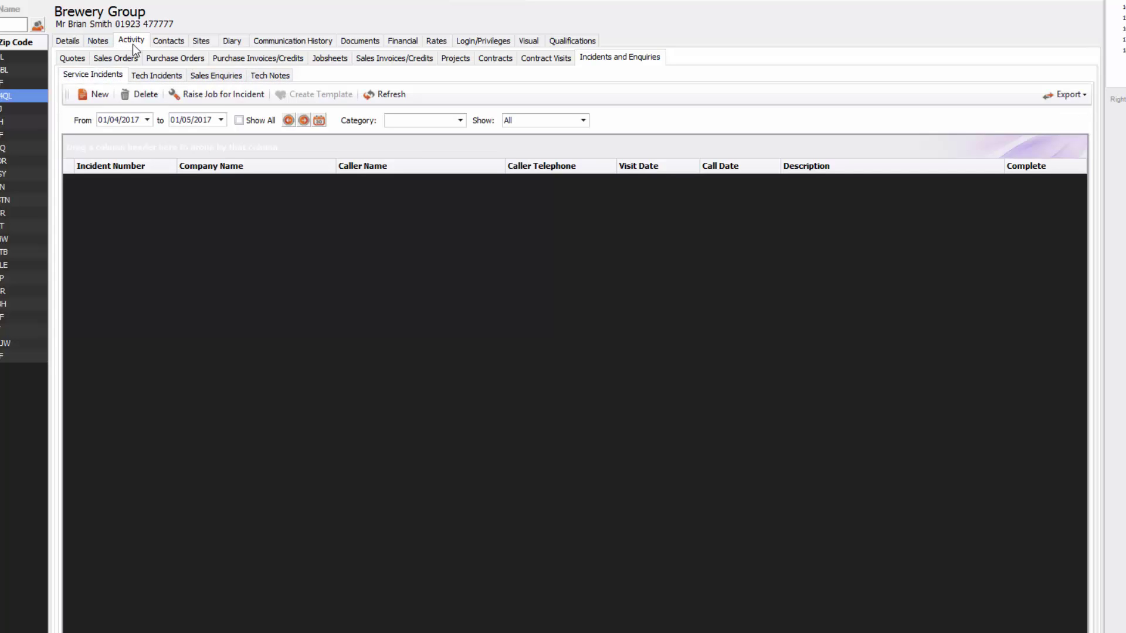
pyautogui.click(163, 41)
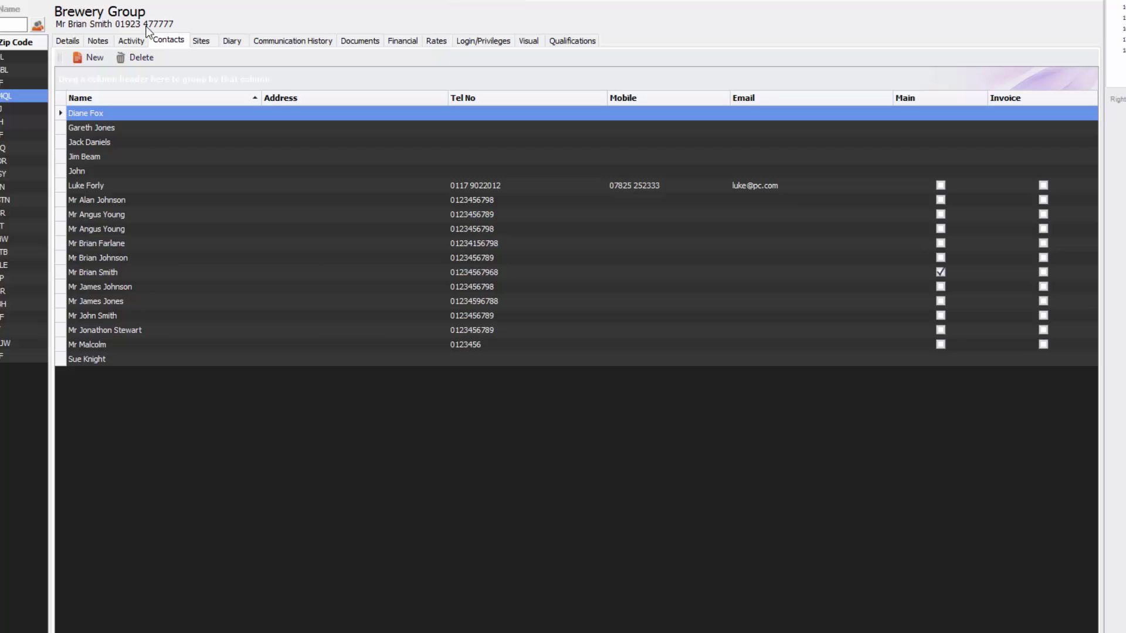
# - Show Brewery Group's five sites with the first site's equipment records
pyautogui.click(198, 42)
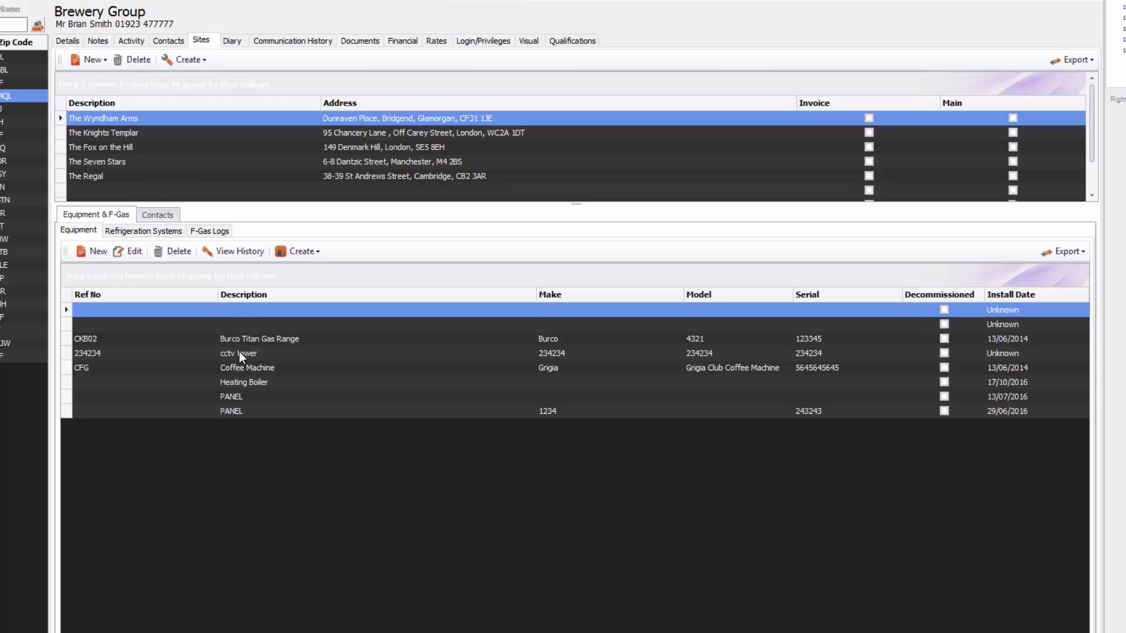
# - Show The Knights Templar site's equipment, select Boilers, and dismiss the jobsheet Create options unused
pyautogui.click(129, 135)
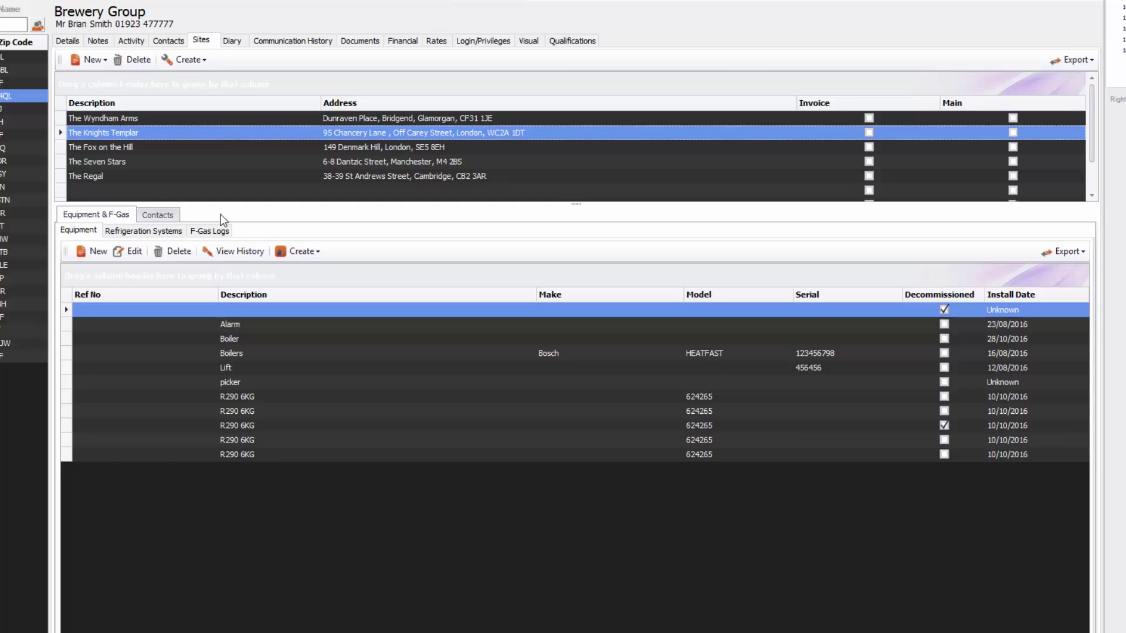
pyautogui.click(259, 353)
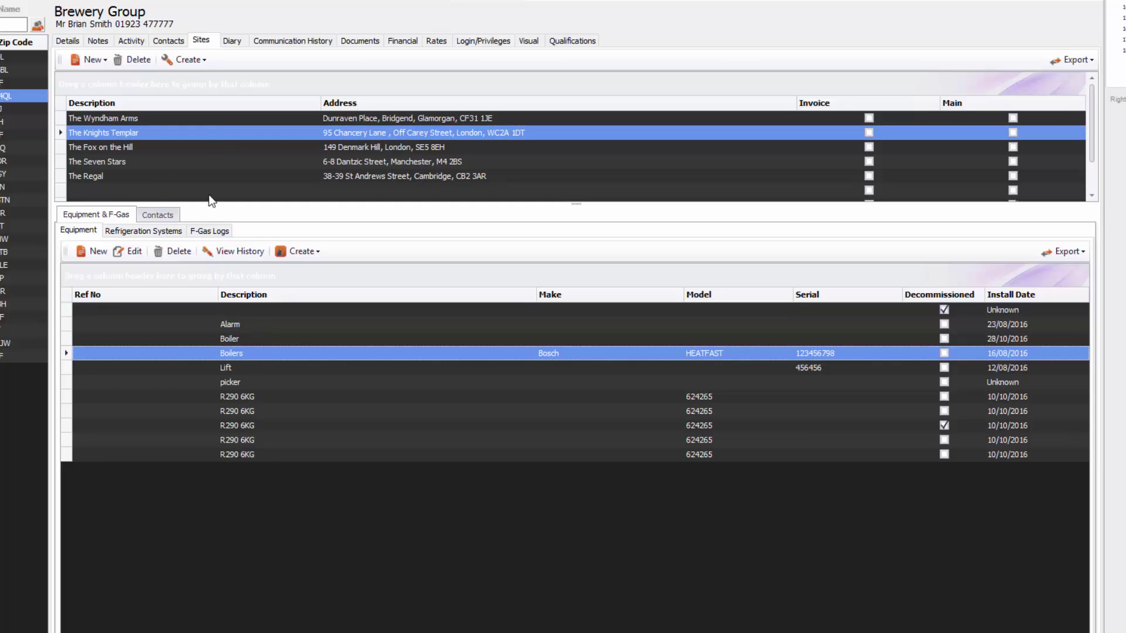
pyautogui.click(201, 59)
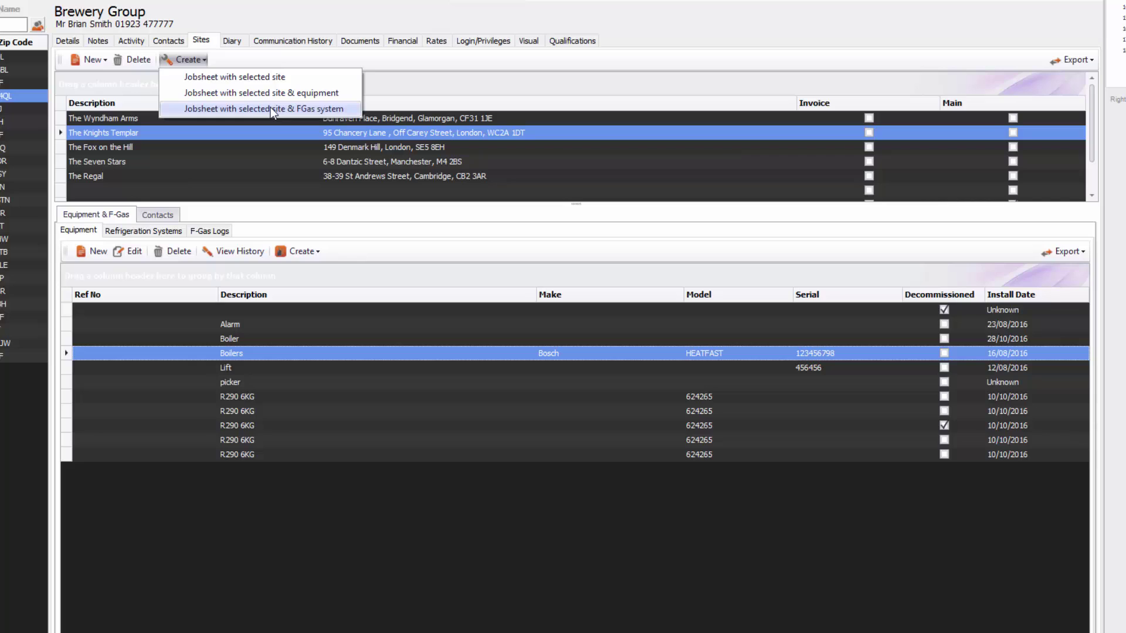
pyautogui.click(488, 85)
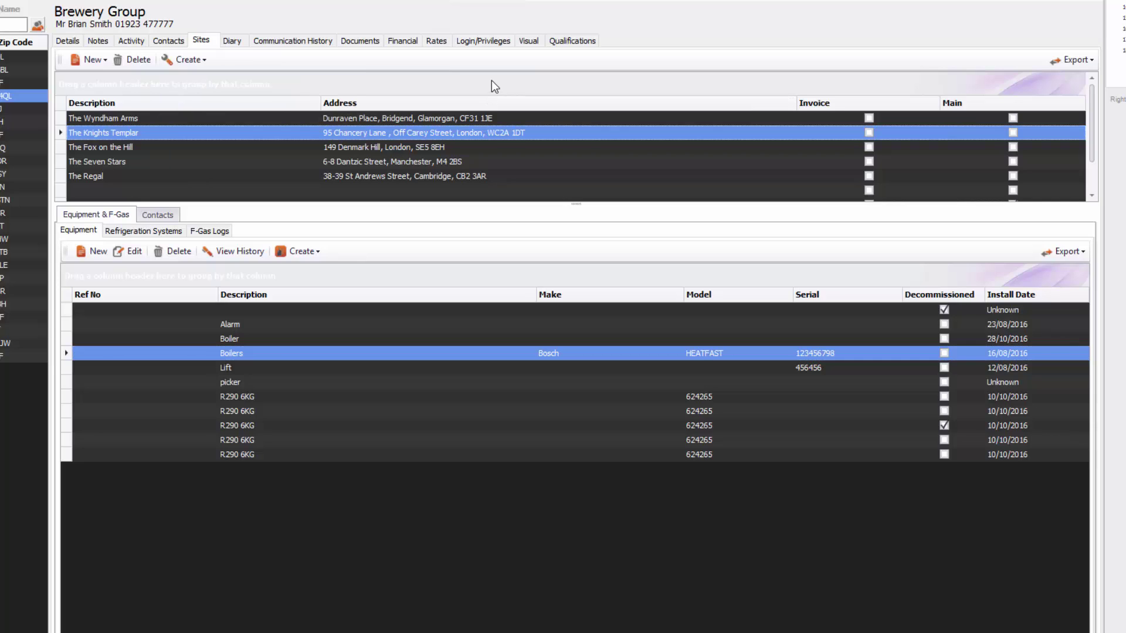
# - Open Brewery Group's diary with the item filter set to Callback, Diary and Job
pyautogui.click(234, 43)
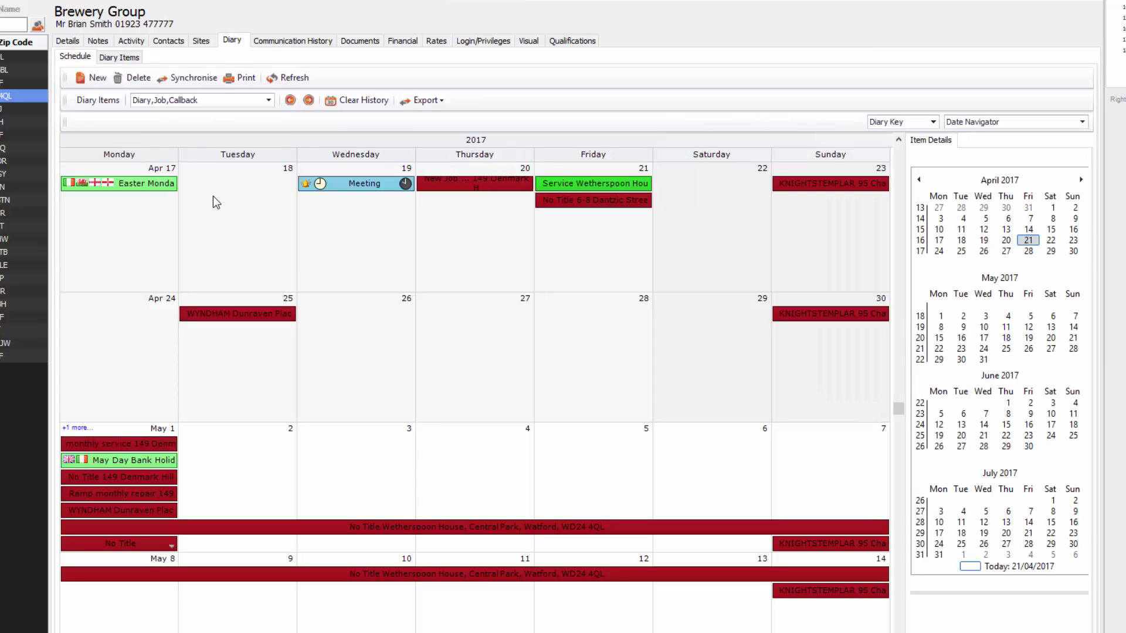
pyautogui.click(269, 100)
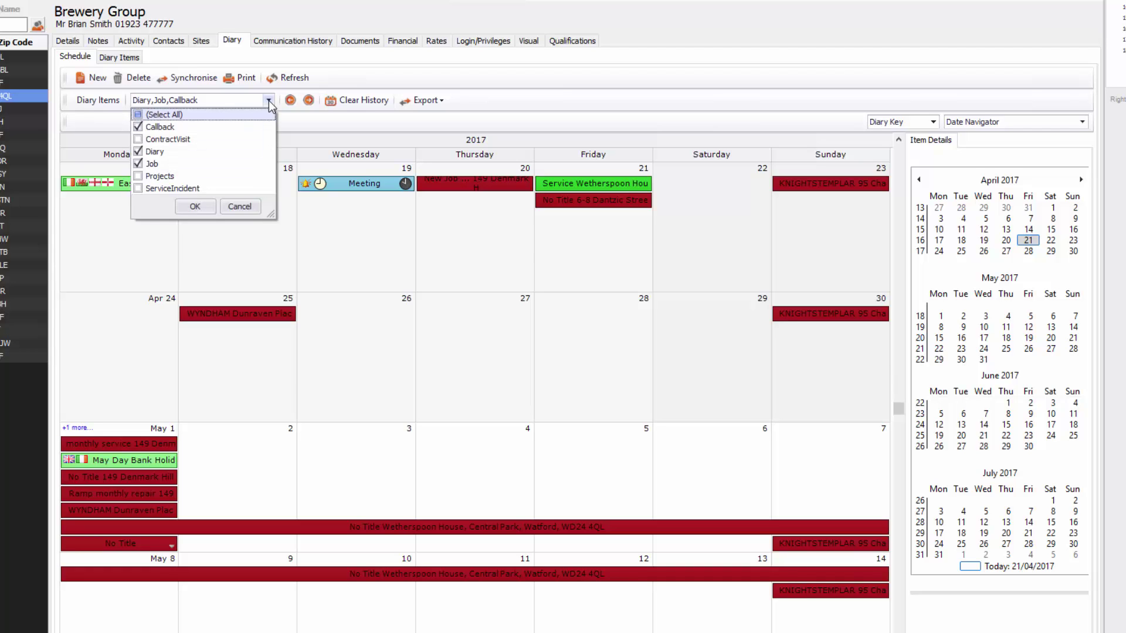
pyautogui.click(268, 100)
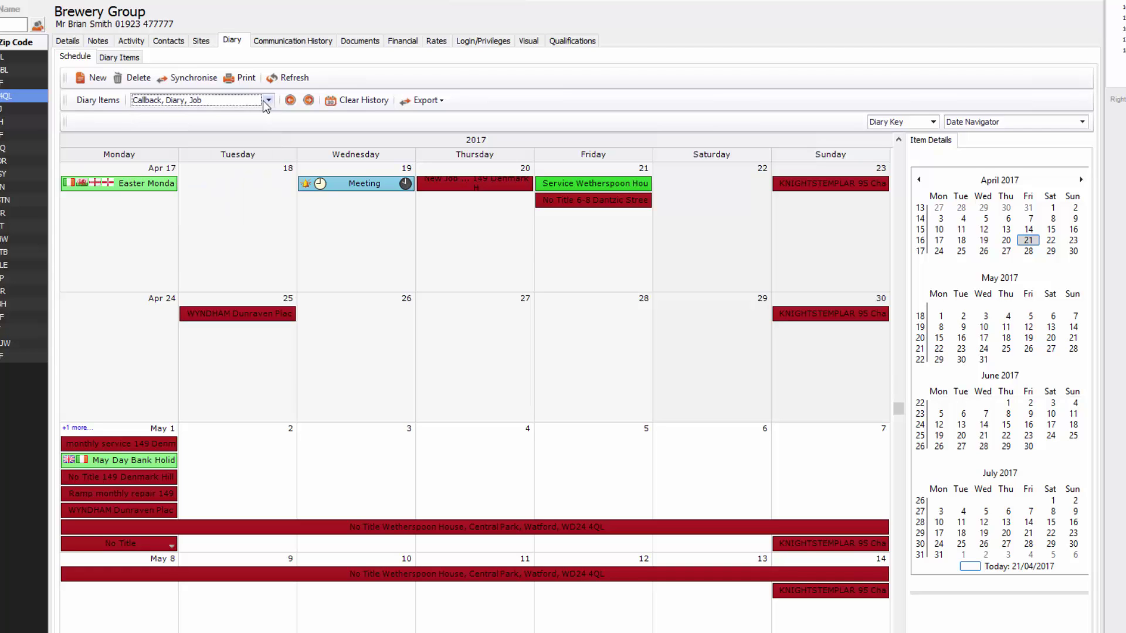
# - View Diary Items, toggling Show All on and off, then show the communication history
pyautogui.click(117, 57)
pyautogui.click(298, 78)
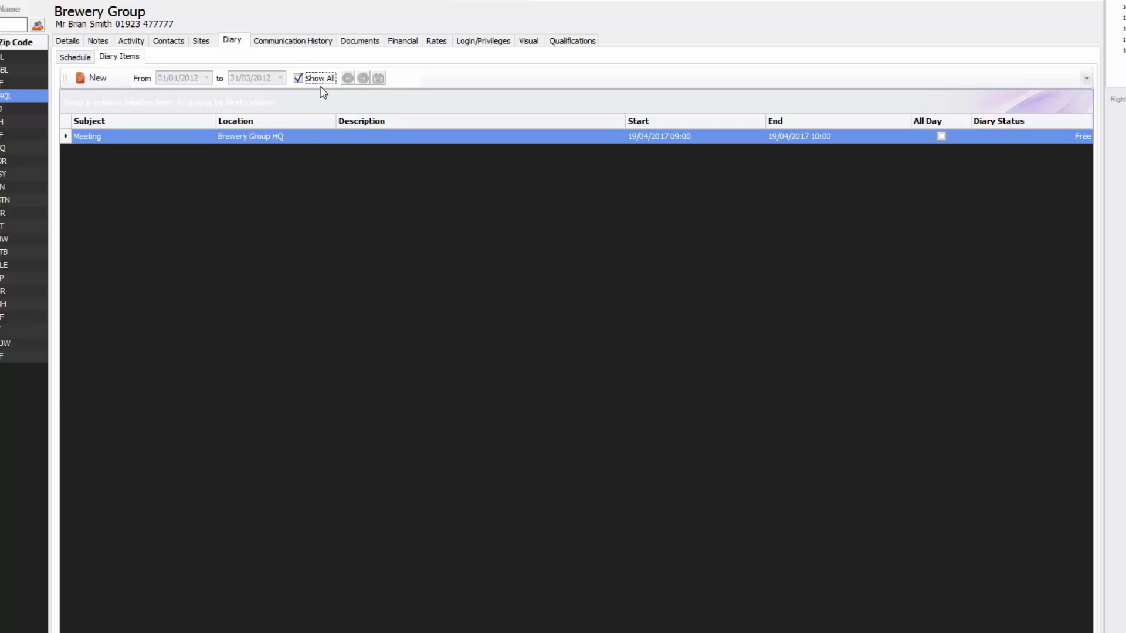
pyautogui.click(318, 81)
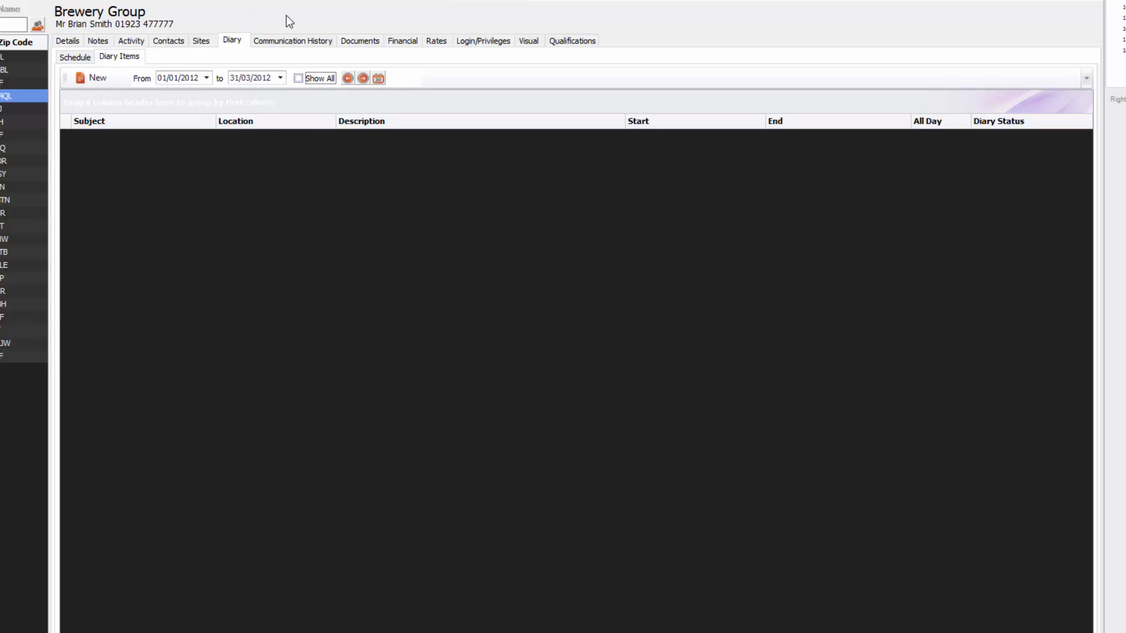
pyautogui.click(291, 42)
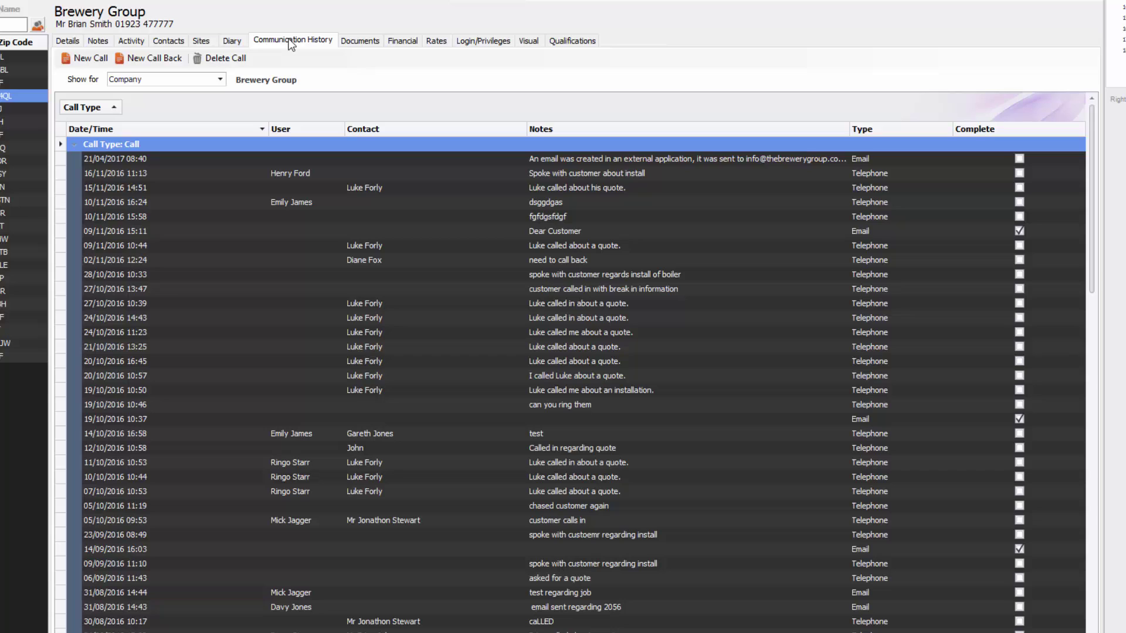
# - Inspect the 21/04/2017 e-mail and 16/11/2016 call entries, then list the four linked documents
pyautogui.click(132, 160)
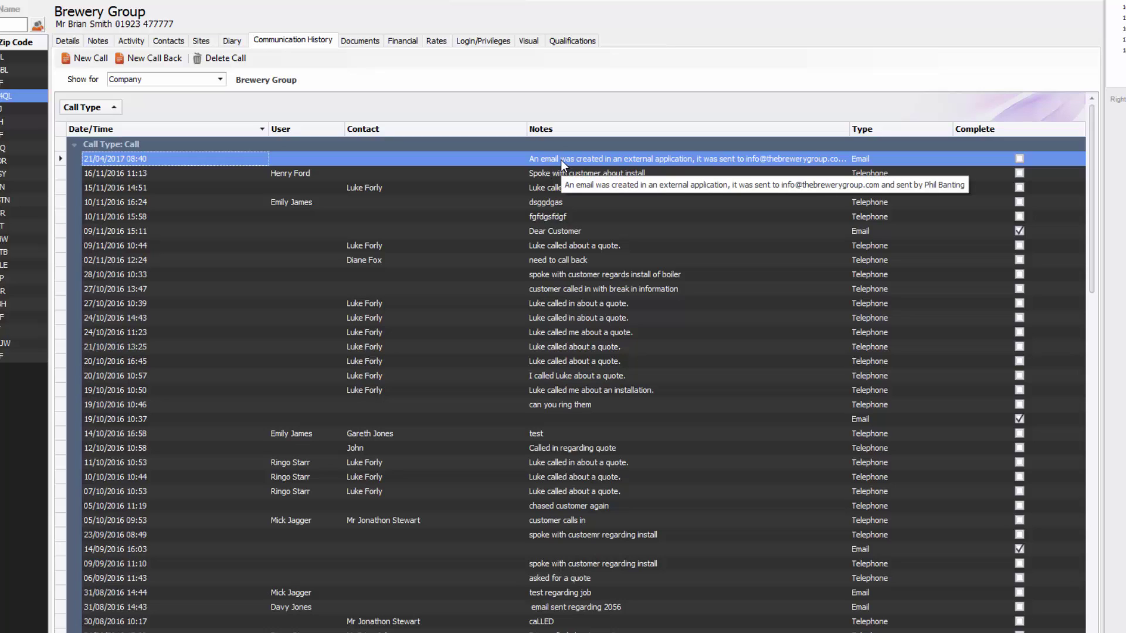
pyautogui.click(111, 174)
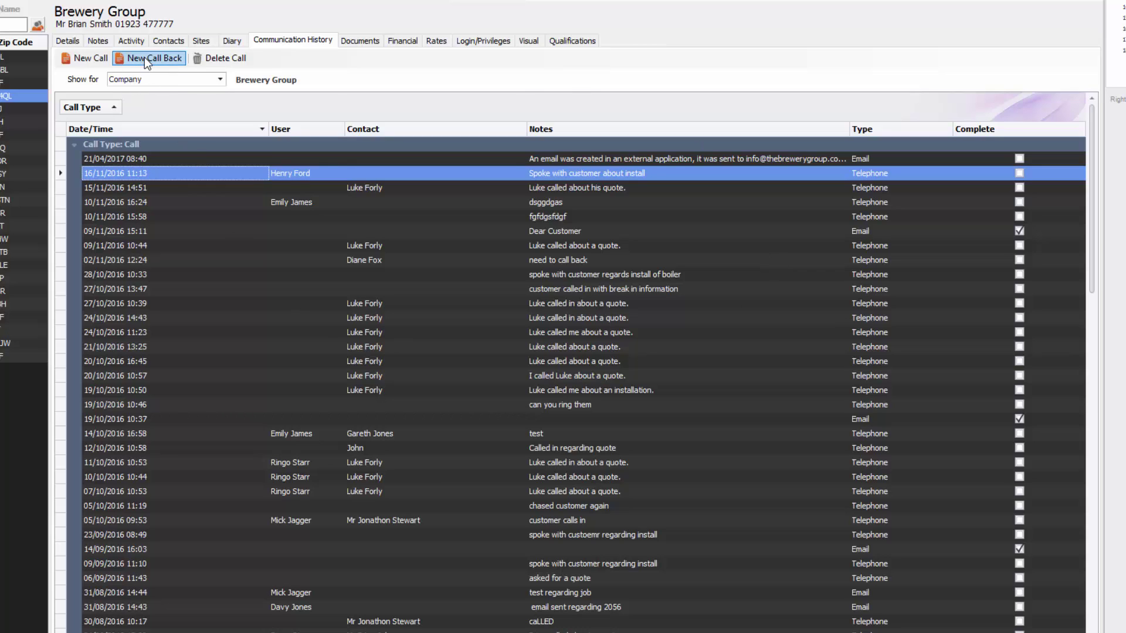
pyautogui.click(359, 41)
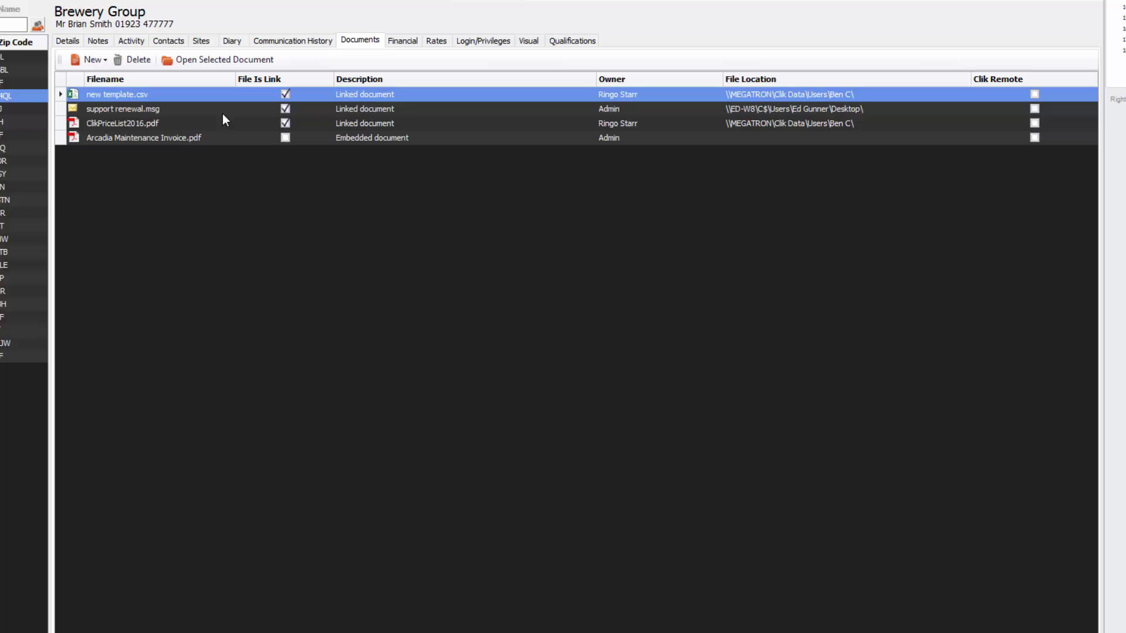
# - On the Financial tab, toggle On Hold, Cash Only and Ceased Trading under Trading Details
pyautogui.click(393, 48)
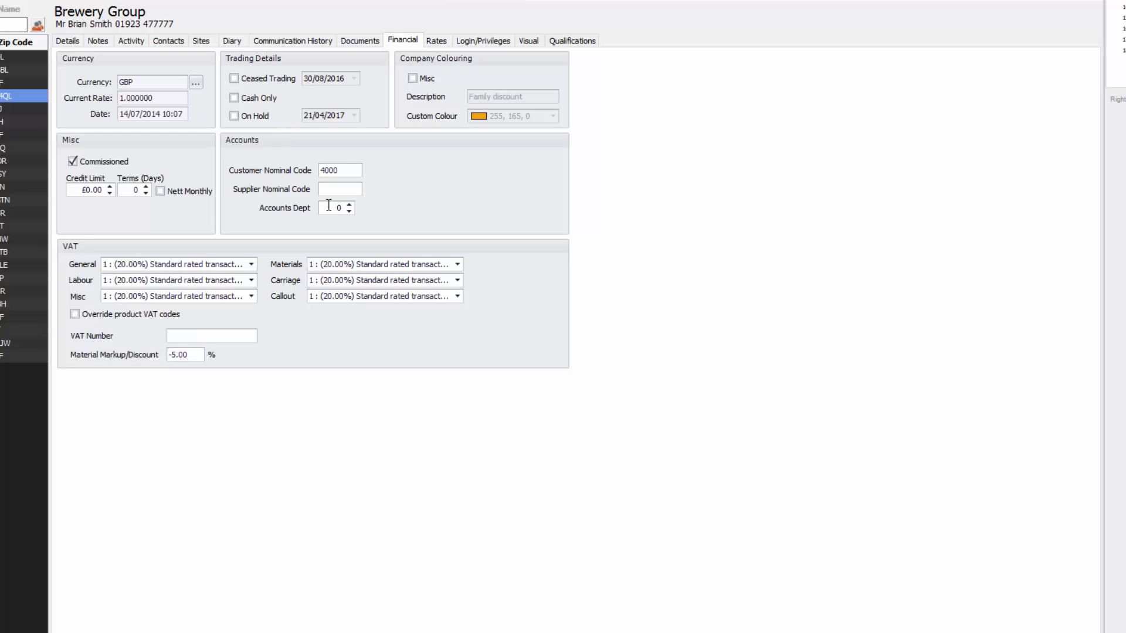
pyautogui.click(239, 117)
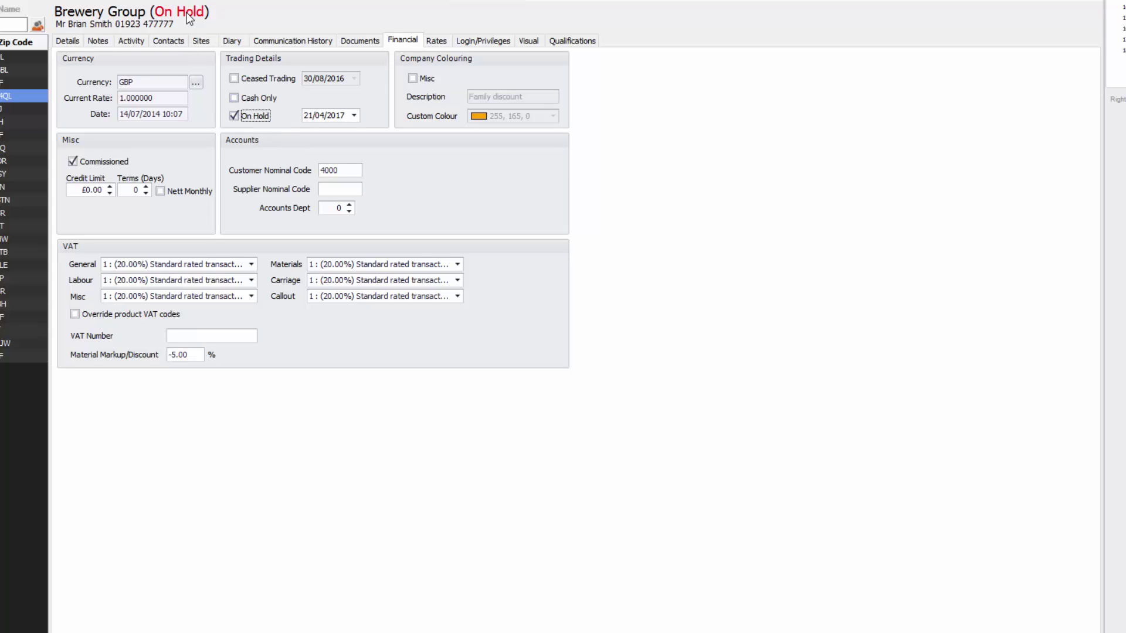
pyautogui.click(249, 117)
pyautogui.click(248, 101)
pyautogui.click(241, 88)
pyautogui.click(234, 71)
pyautogui.click(235, 72)
# - Clear On Hold and enable Misc colouring with description 'VIP' and green colour 0, 176, 80
pyautogui.click(234, 116)
pyautogui.click(245, 117)
pyautogui.click(425, 79)
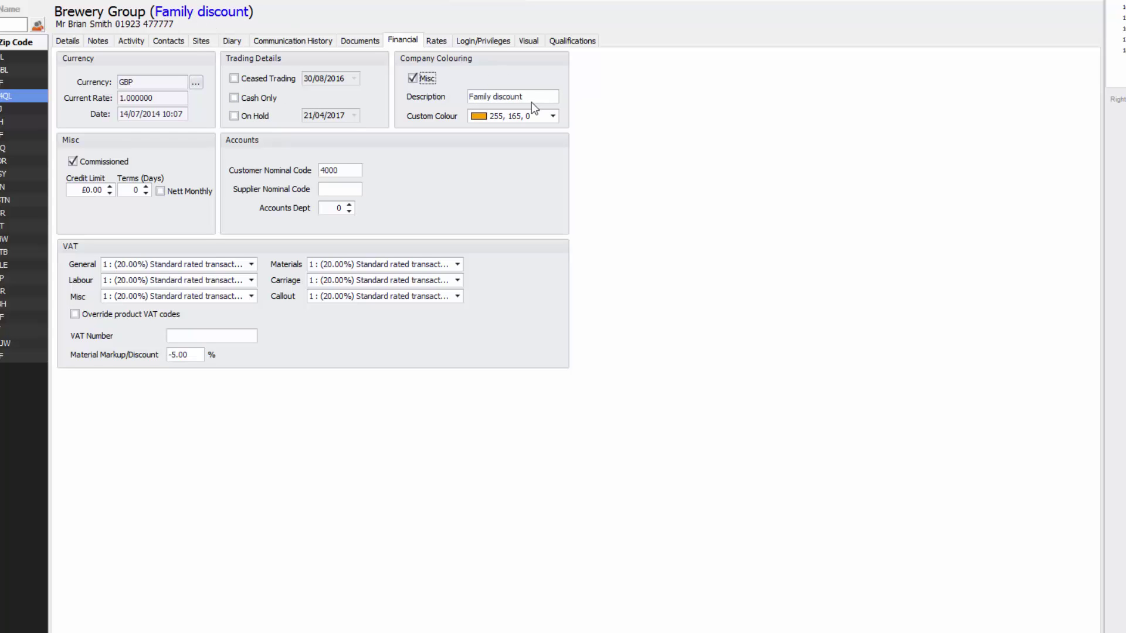
pyautogui.press('Tab')
pyautogui.write('VIP')
pyautogui.press('Tab')
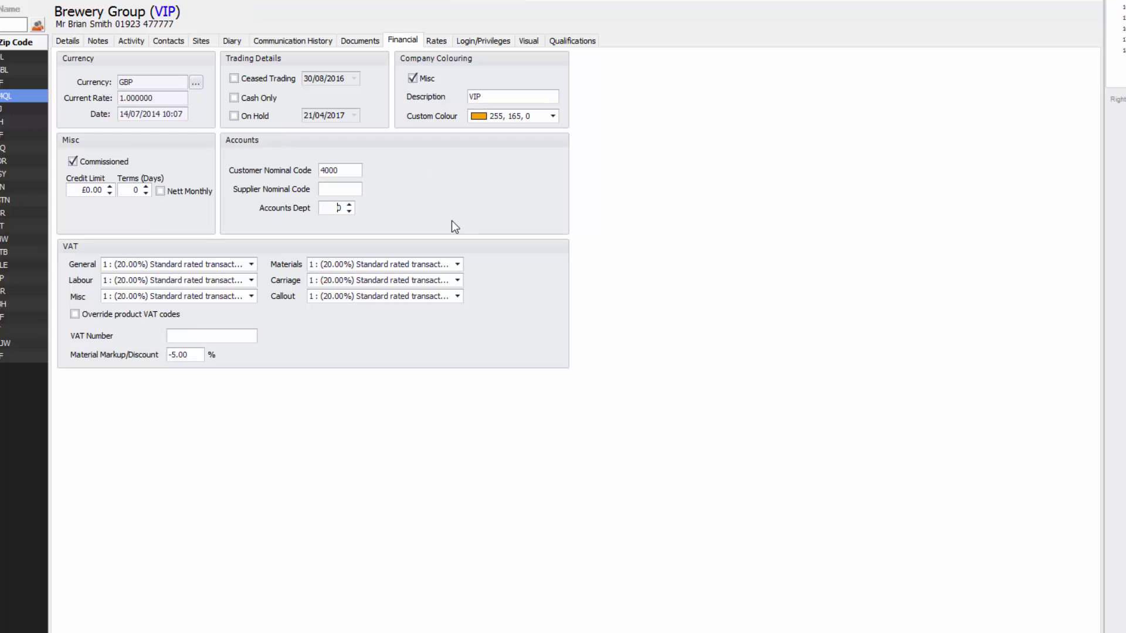
pyautogui.click(553, 116)
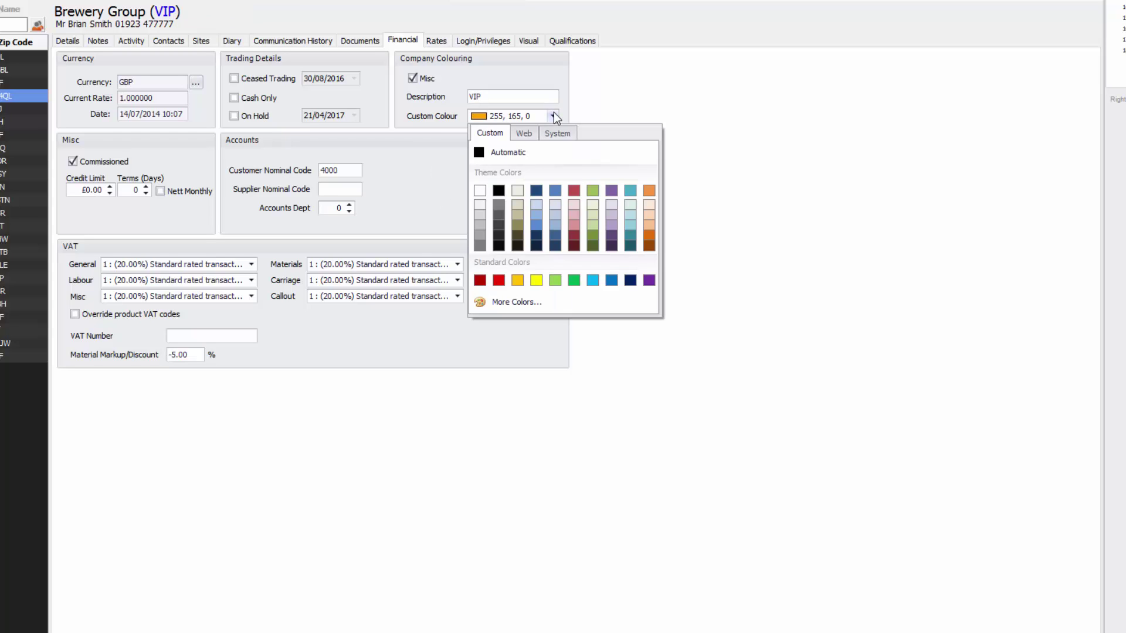
pyautogui.click(574, 284)
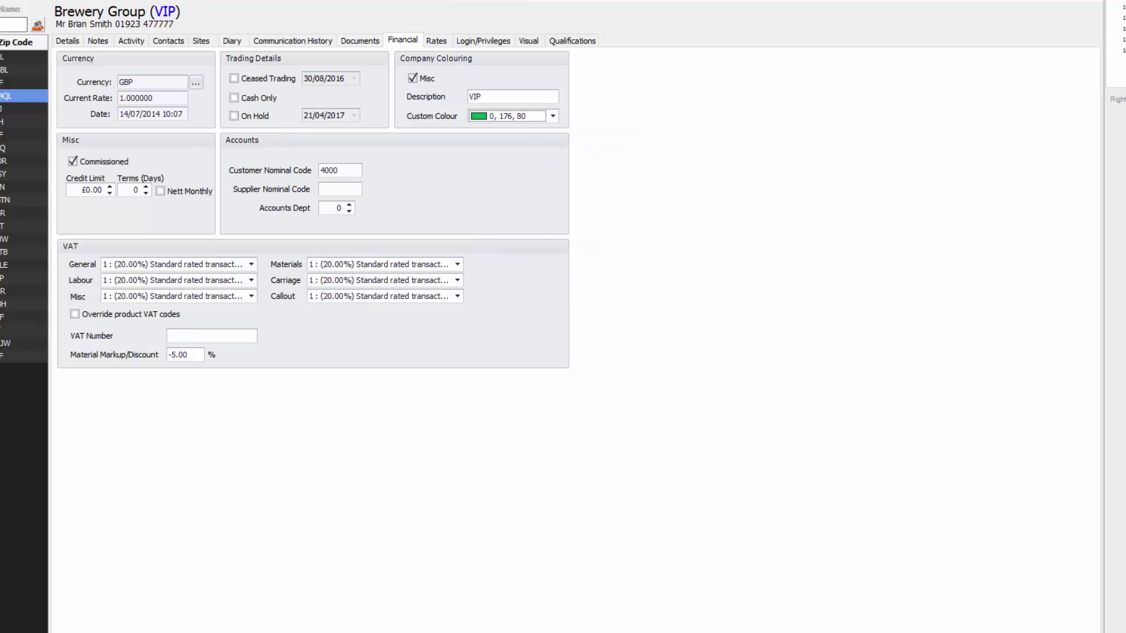
# - Save the changes when switching to Bantings Factory, then reopen Brewery Group's Details
pyautogui.click(23, 83)
pyautogui.click(607, 352)
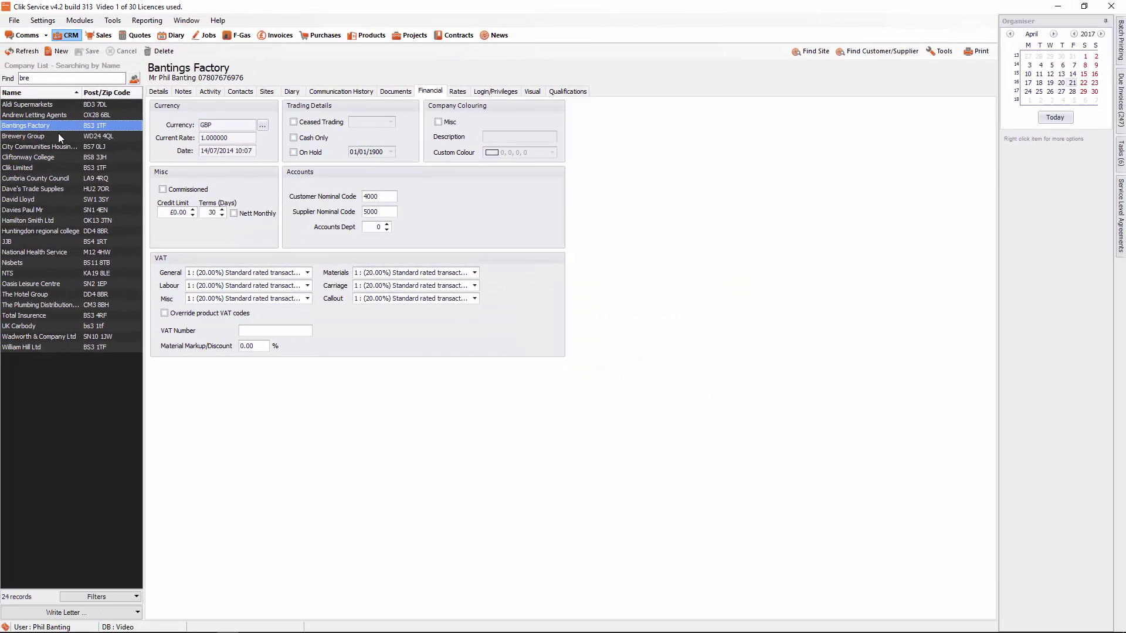
pyautogui.click(35, 128)
pyautogui.click(137, 80)
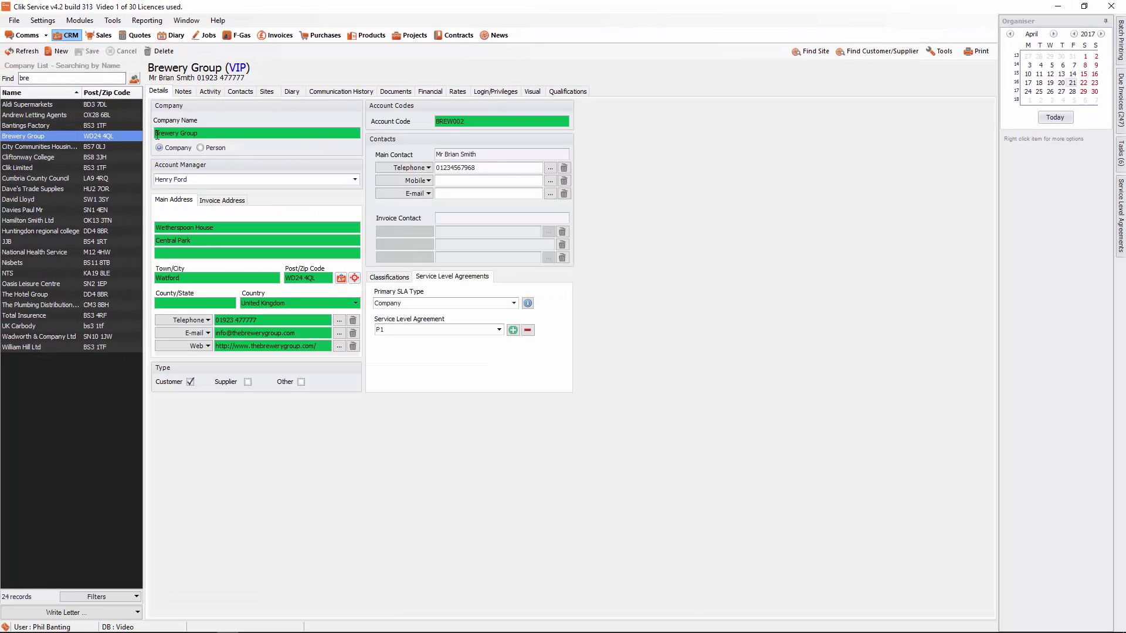
# - Show Brewery Group's rates and select the predefined Normal Rate entry
pyautogui.click(450, 93)
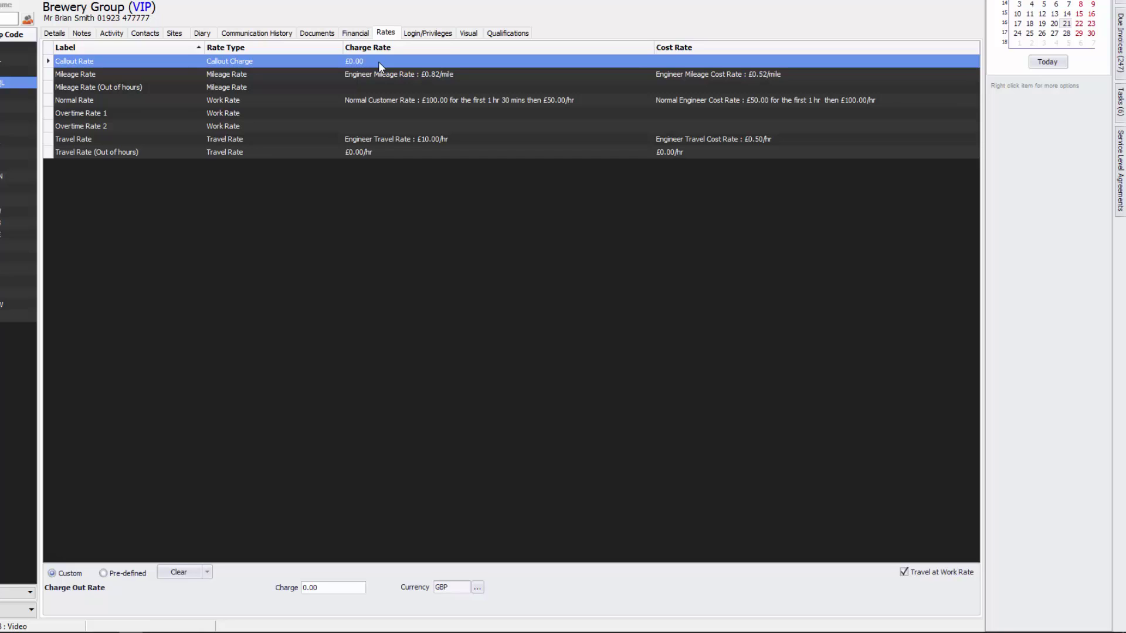
pyautogui.click(359, 101)
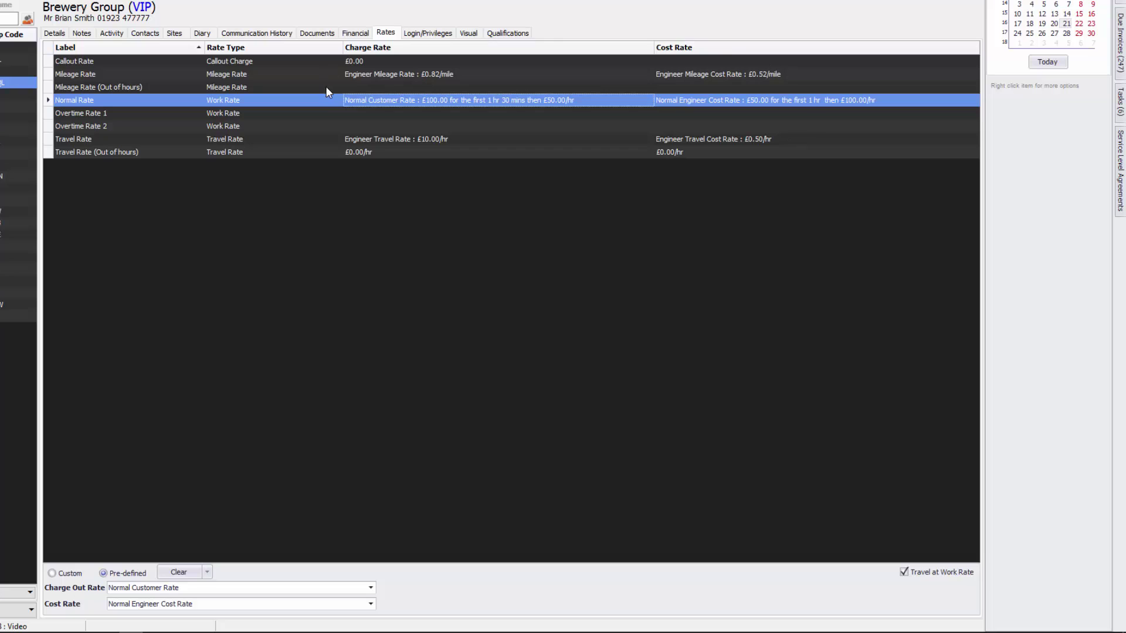
# - Compare Brewery Group's Clik Remote v5 and v4 privileges, then display its Visual diagram with Inv 272 and Inv 273
pyautogui.click(426, 37)
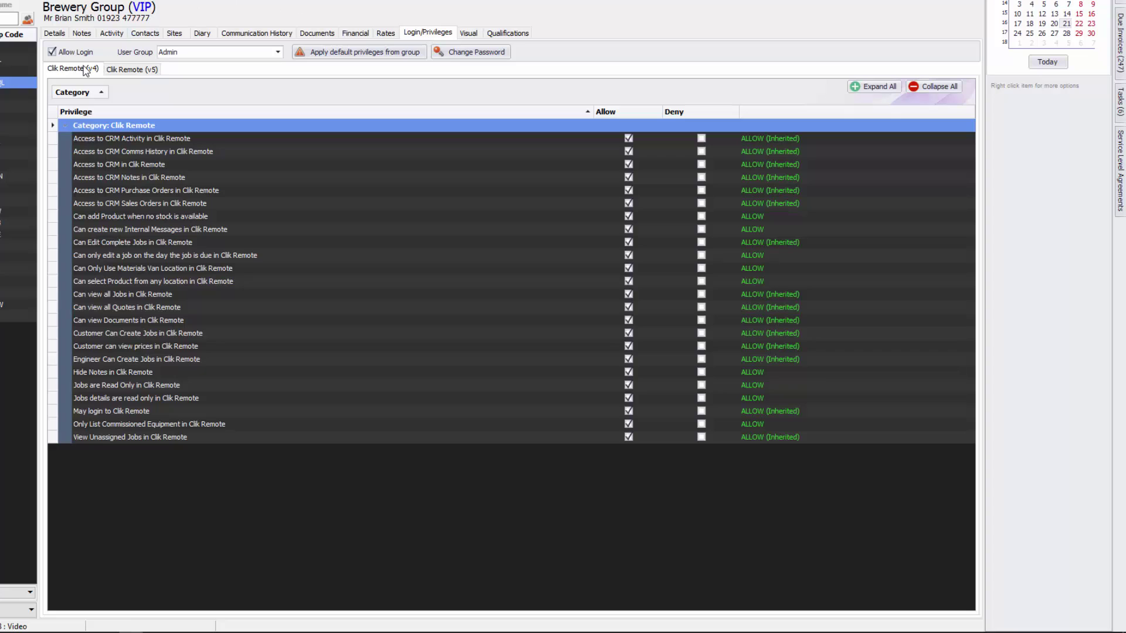
pyautogui.click(124, 71)
pyautogui.click(64, 70)
pyautogui.click(466, 34)
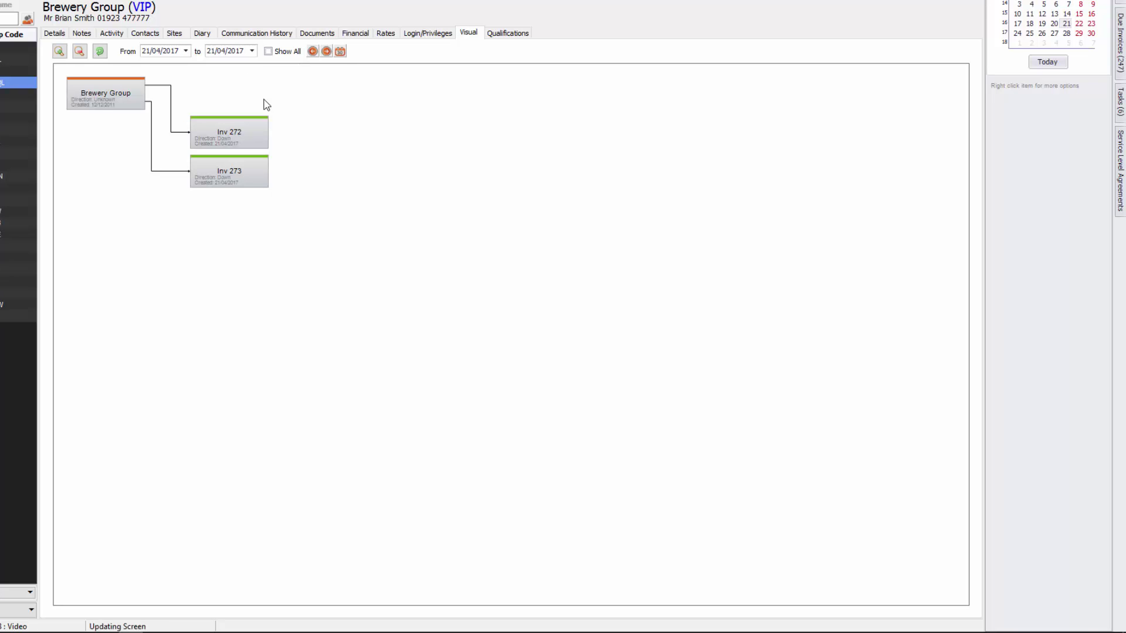
# - Start a new supplier qualification for Brewery Group, then cancel it without saving
pyautogui.click(504, 37)
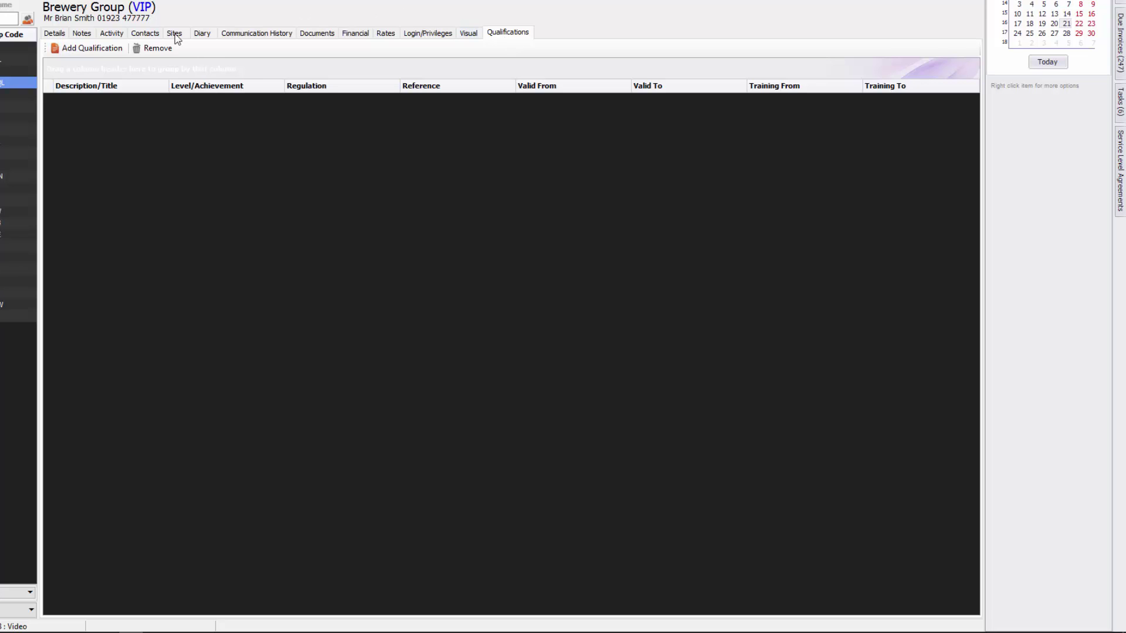
pyautogui.click(93, 48)
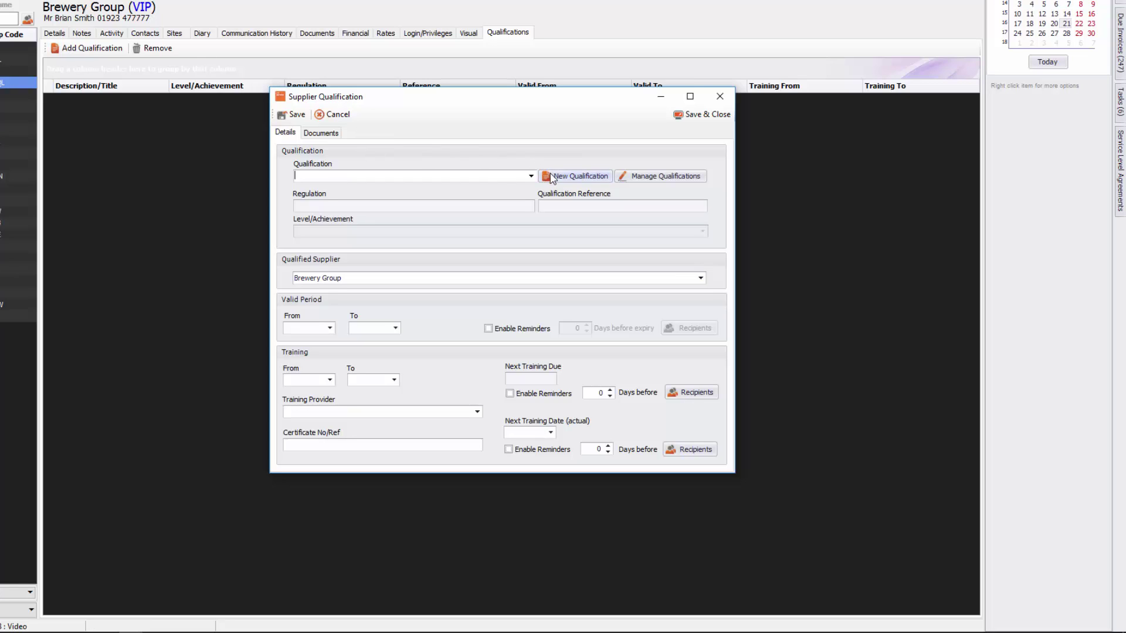
pyautogui.click(553, 178)
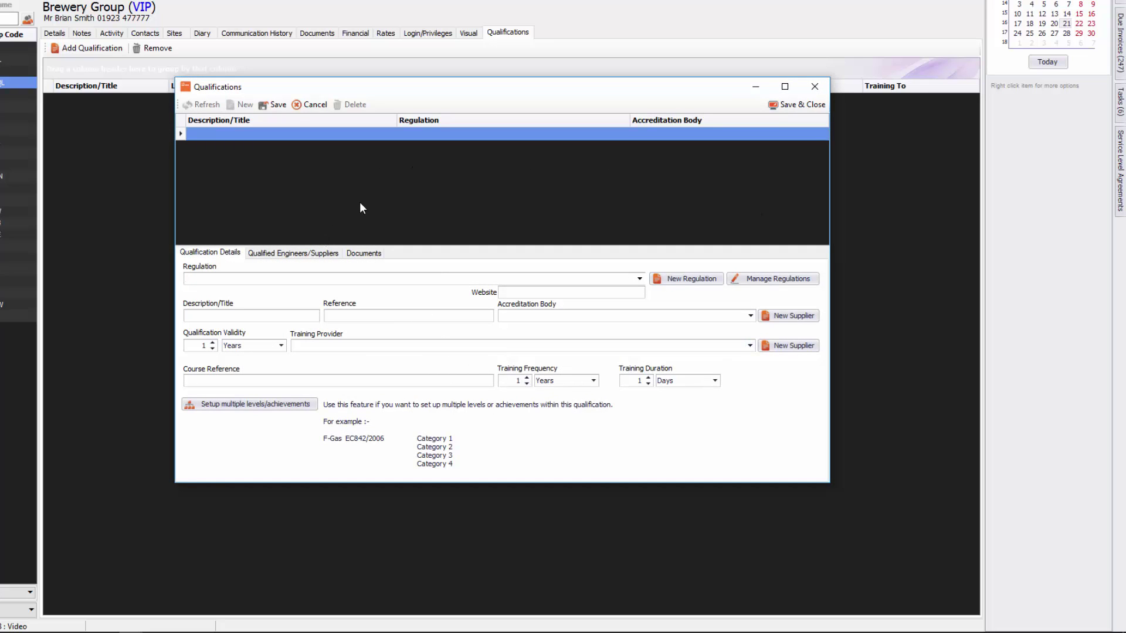
pyautogui.click(312, 254)
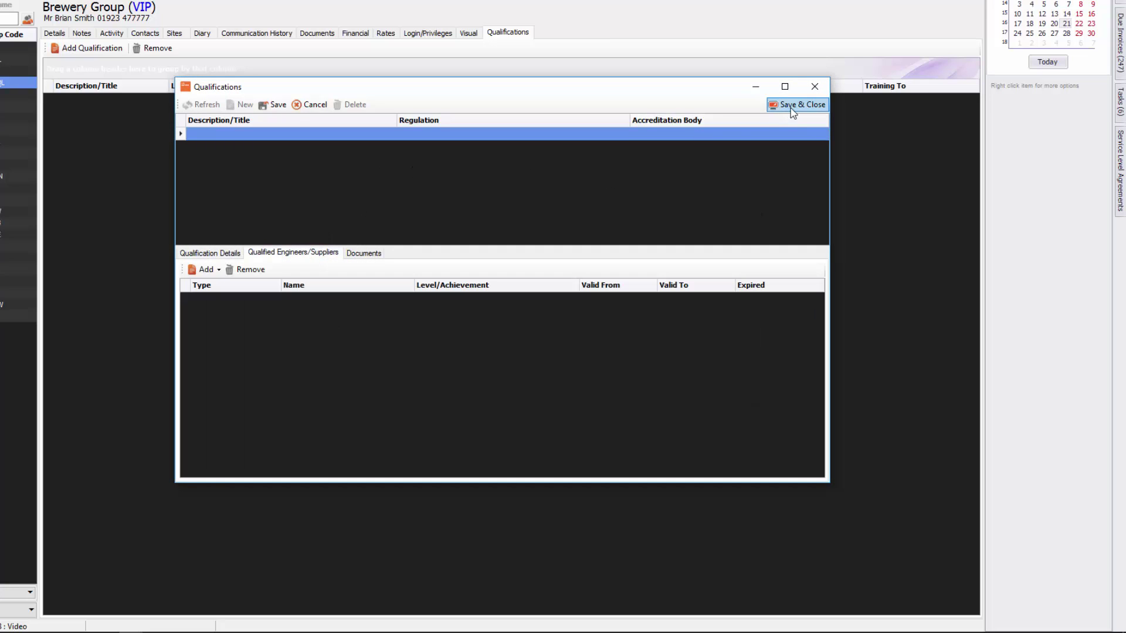
pyautogui.click(815, 87)
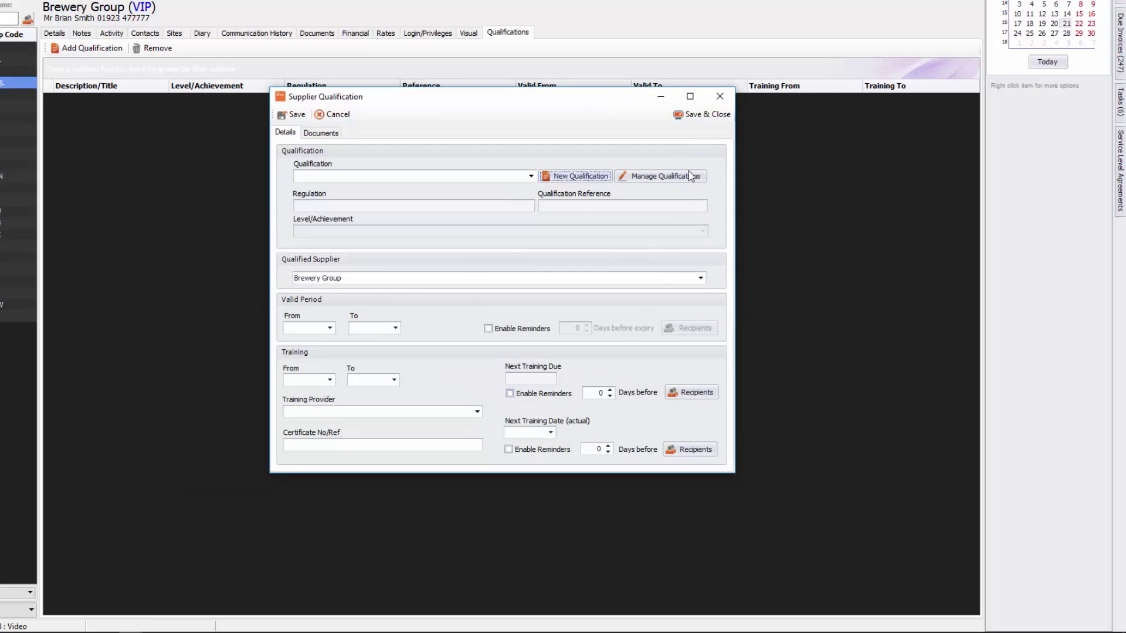
pyautogui.click(335, 115)
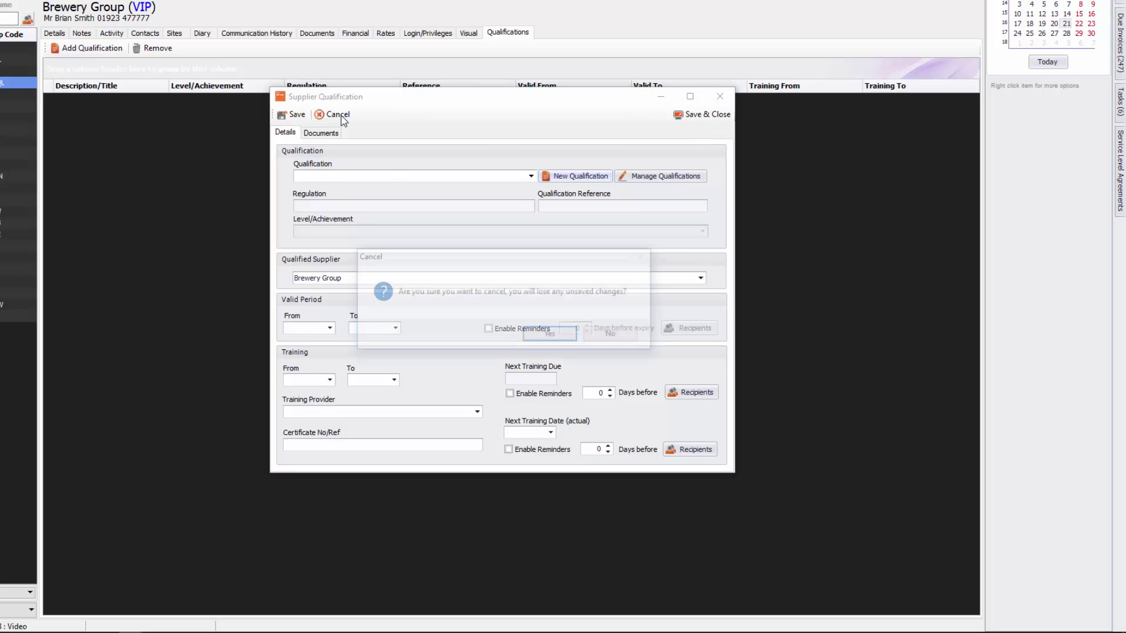
pyautogui.click(550, 335)
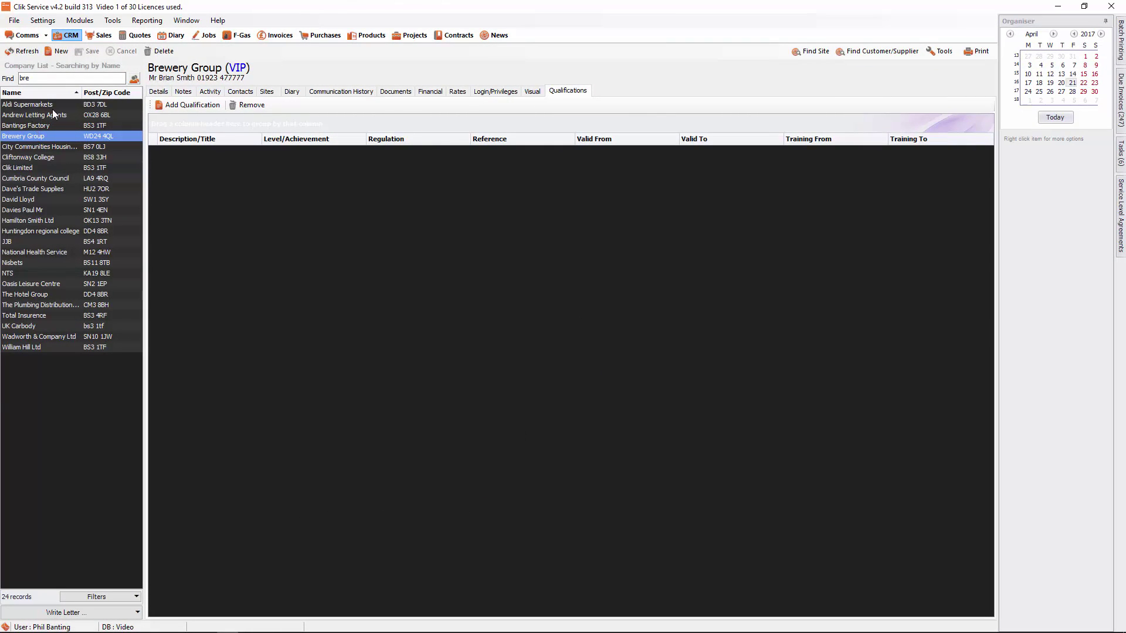
# - Put Brewery Group on hold and save the change when switching to Clik Limited
pyautogui.rightClick(36, 136)
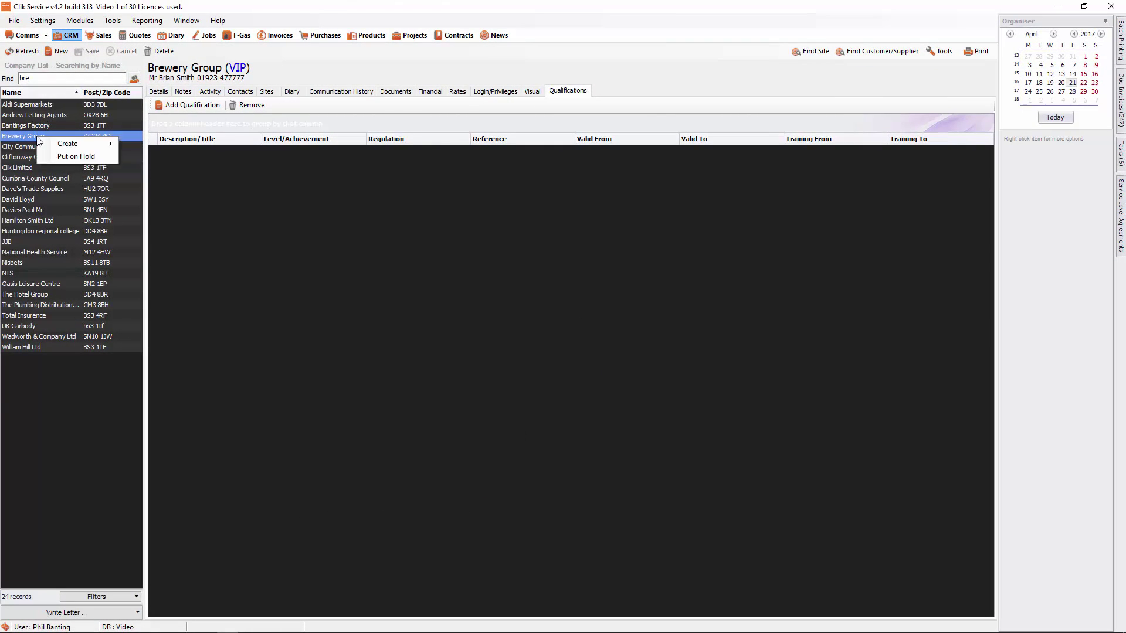
pyautogui.moveTo(56, 145)
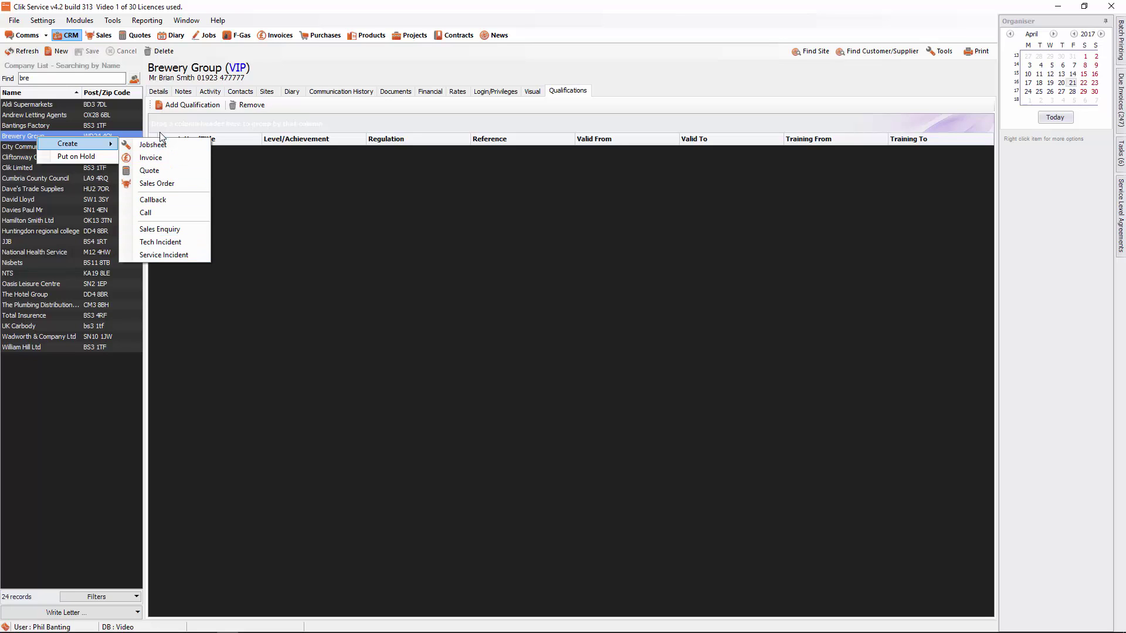
pyautogui.rightClick(32, 138)
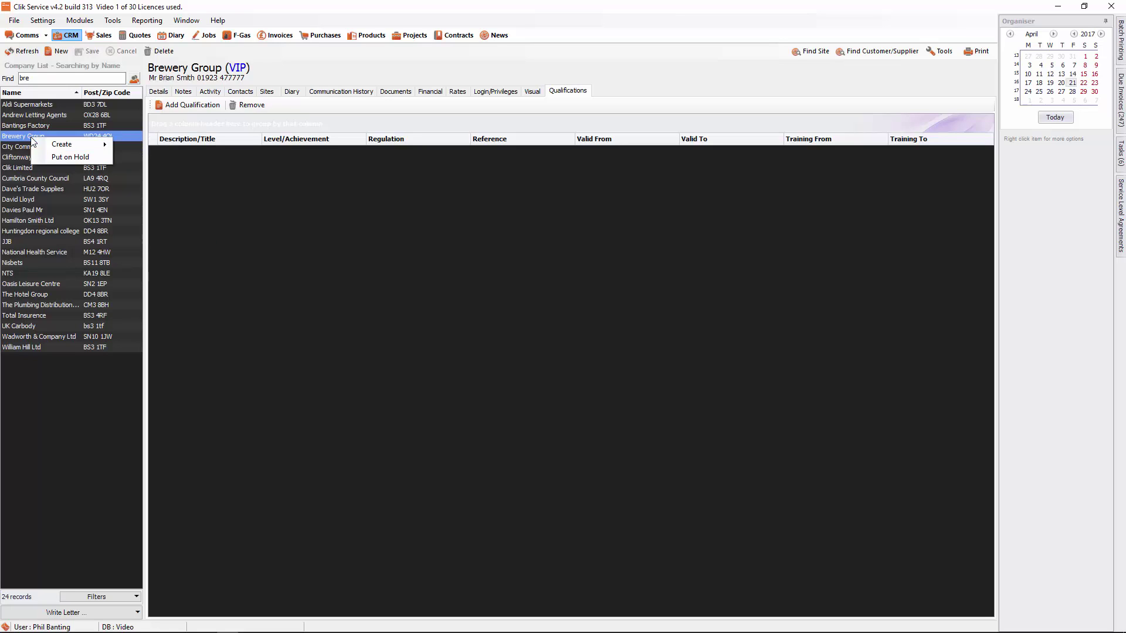
pyautogui.moveTo(39, 144)
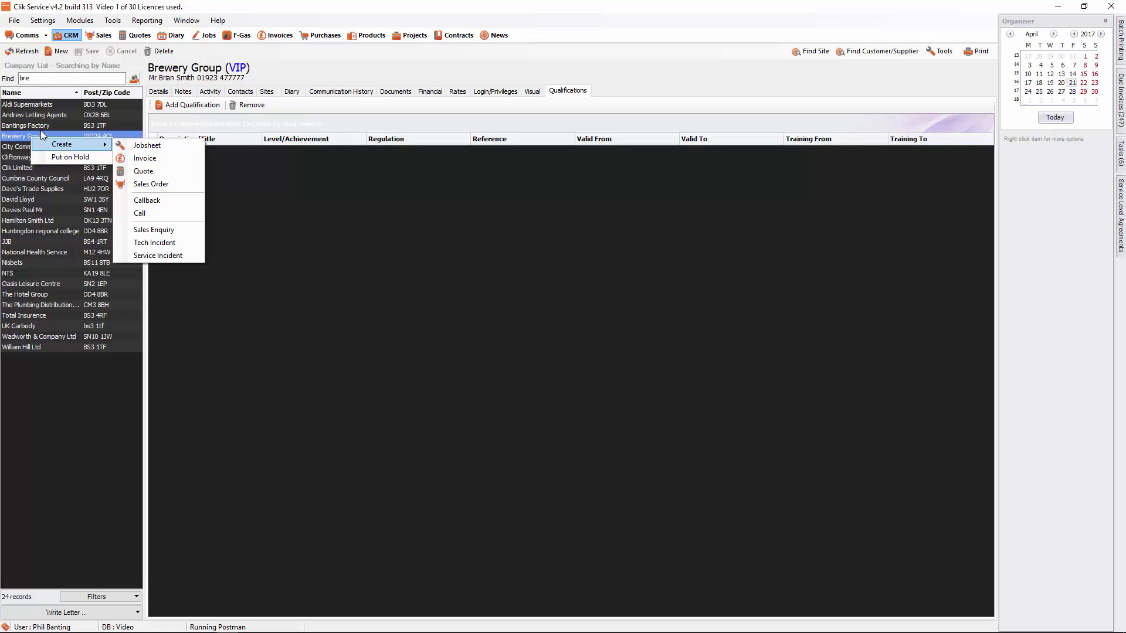
pyautogui.click(68, 157)
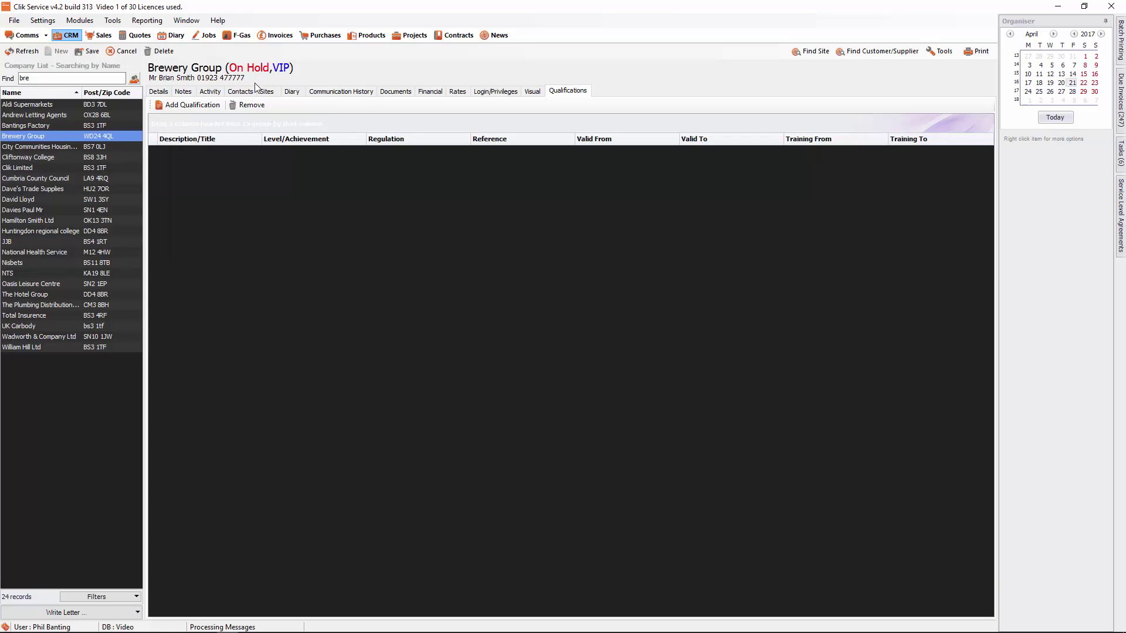
pyautogui.click(73, 168)
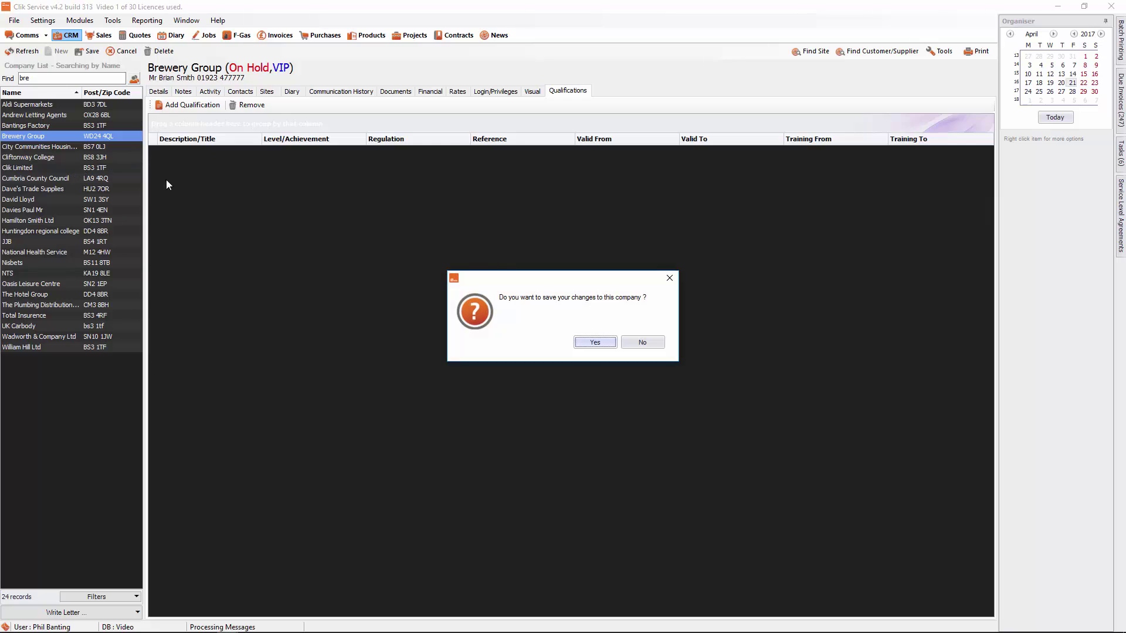
pyautogui.click(590, 343)
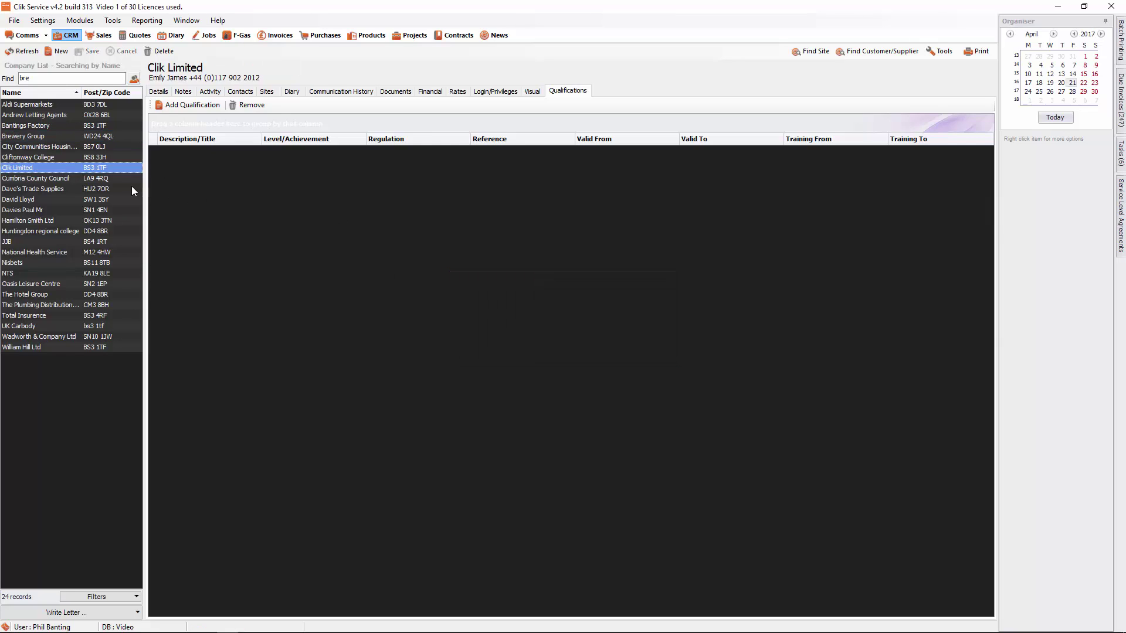
# - Bring up the context menu for the Clik Limited record
pyautogui.rightClick(34, 168)
pyautogui.moveTo(61, 178)
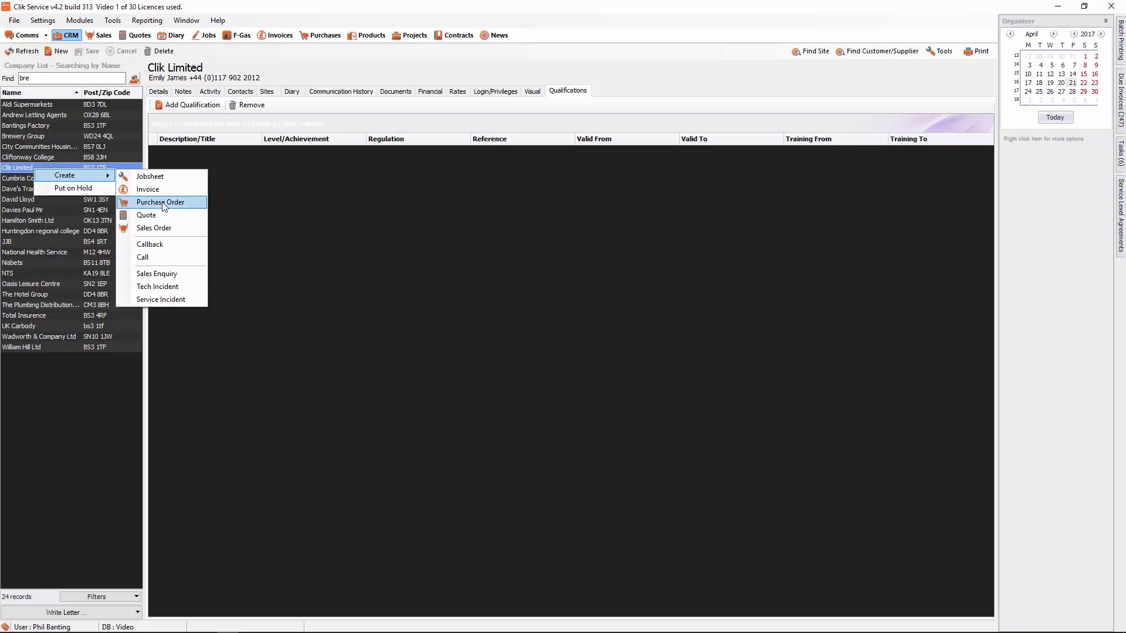
pyautogui.rightClick(13, 168)
pyautogui.rightClick(13, 169)
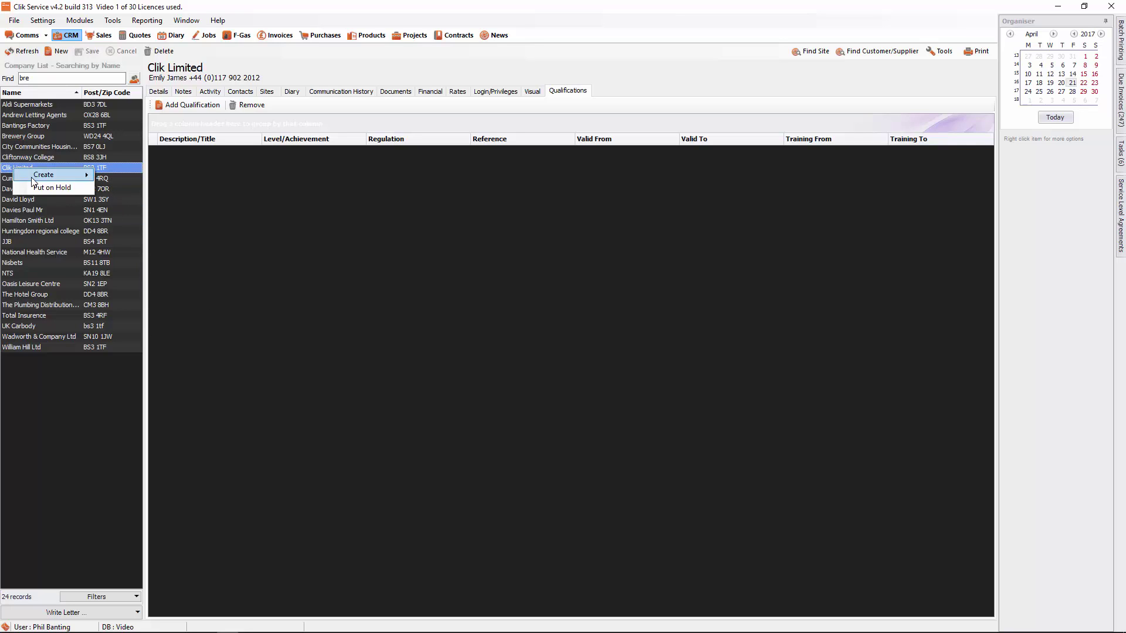
# - Search sites for postcode BS3 1TF and go to Clik Limited's site
pyautogui.click(26, 210)
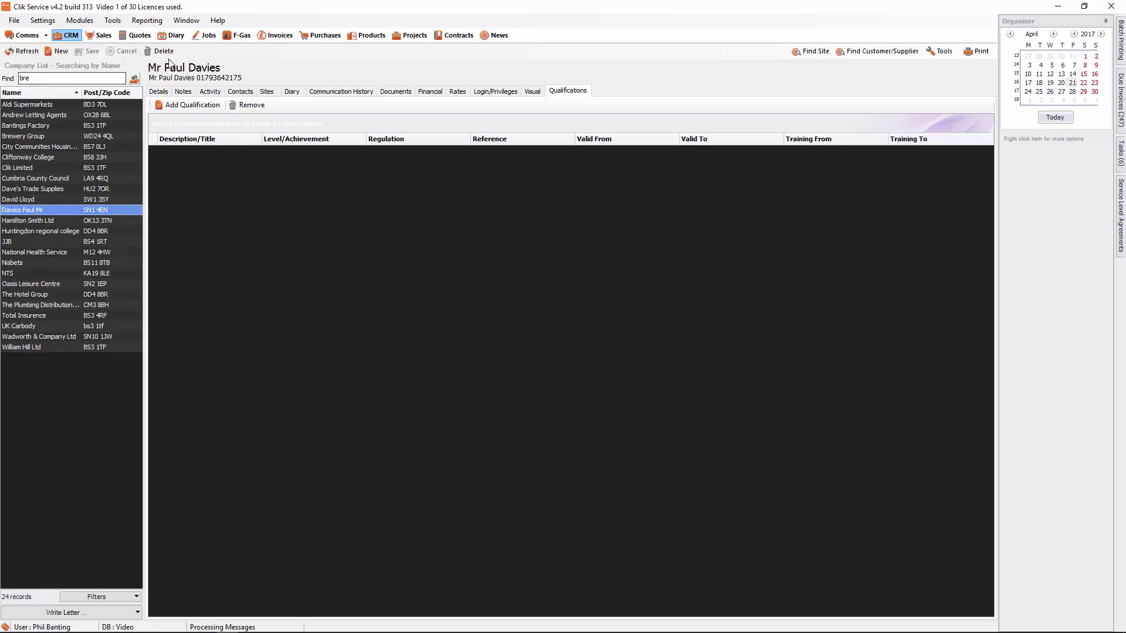
pyautogui.click(812, 51)
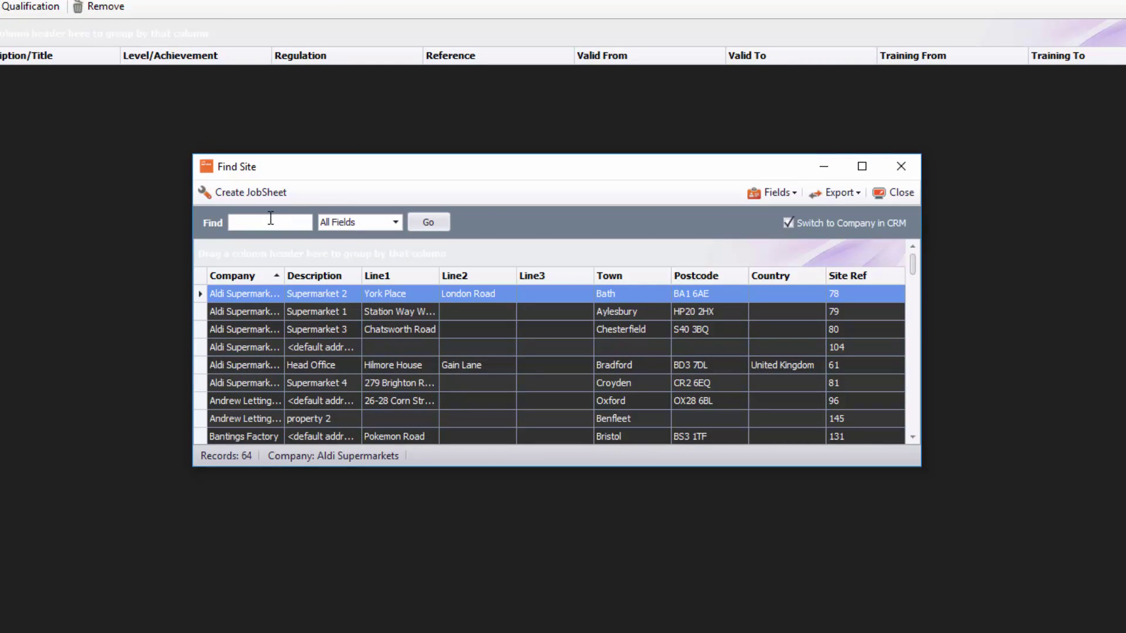
pyautogui.write('BS3 1TF')
pyautogui.click(425, 223)
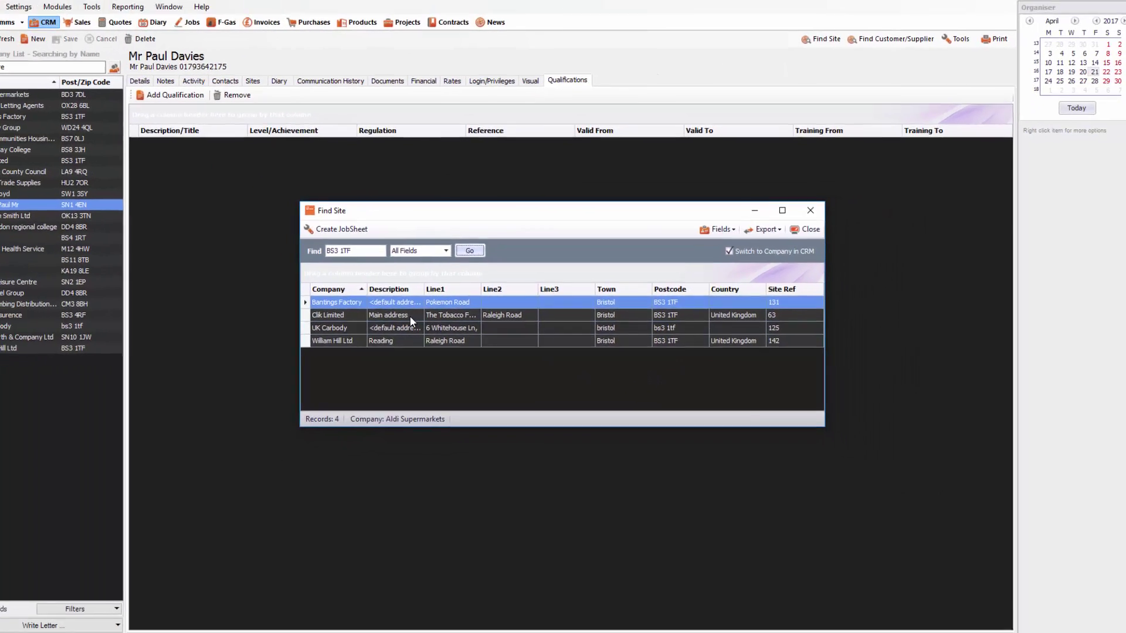
pyautogui.doubleClick(409, 316)
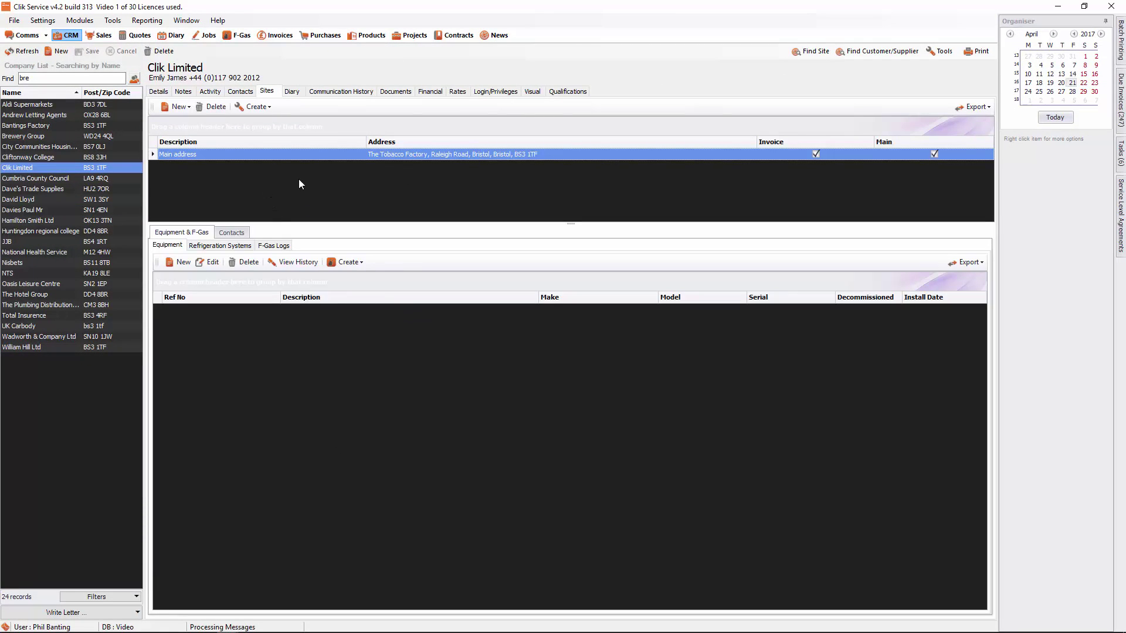
# - View and close Clik Limited's Main address details, then reopen and close the site search
pyautogui.doubleClick(456, 154)
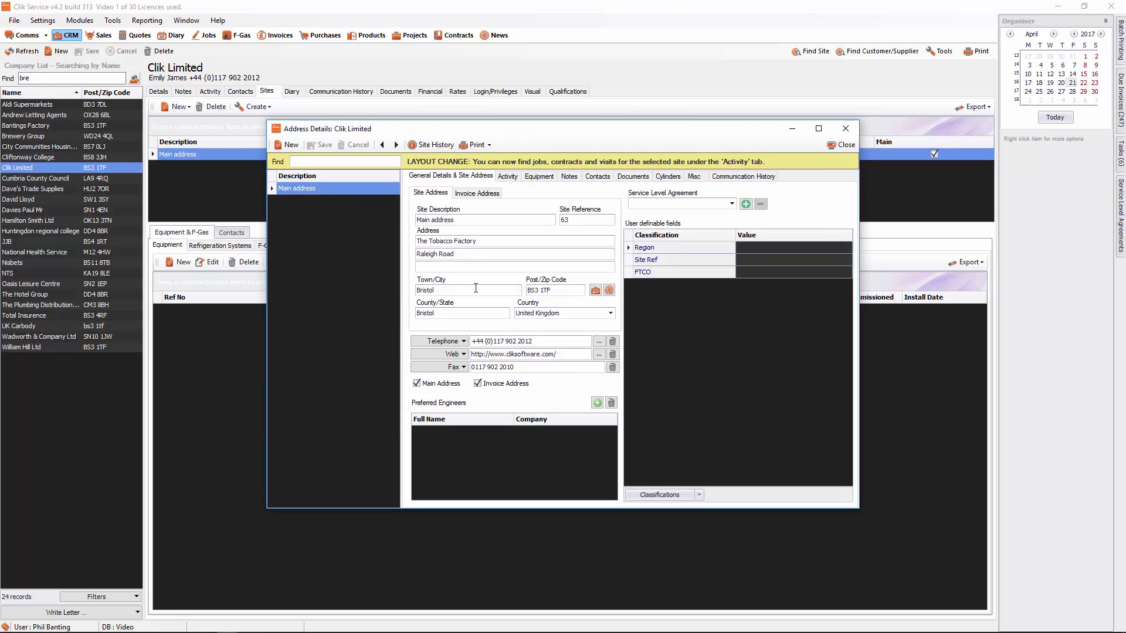
pyautogui.click(843, 145)
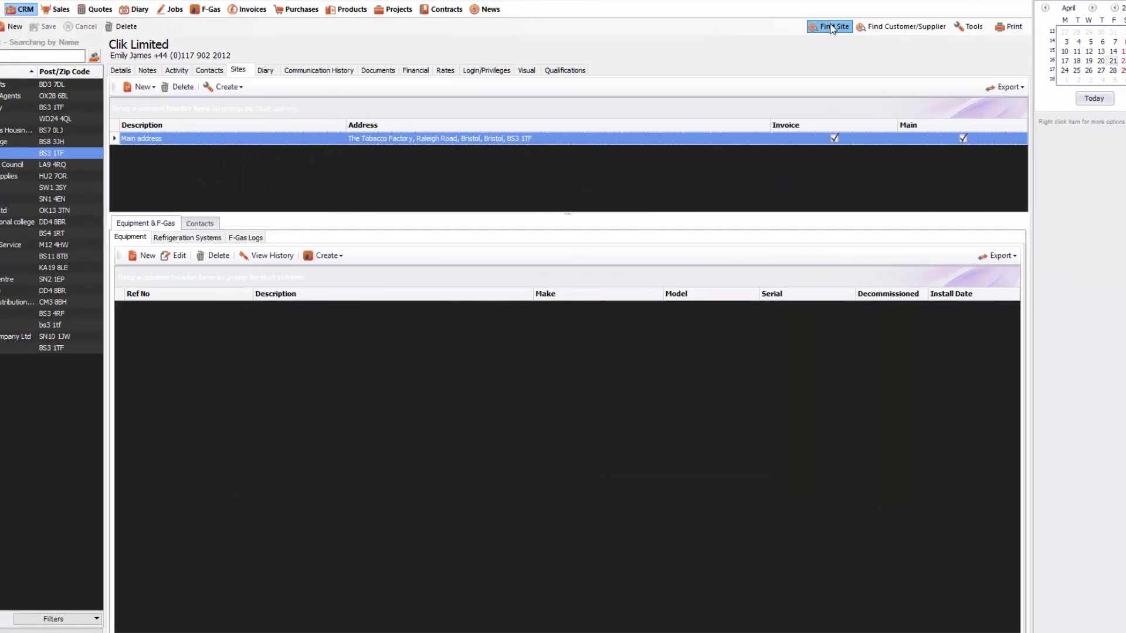
pyautogui.click(812, 52)
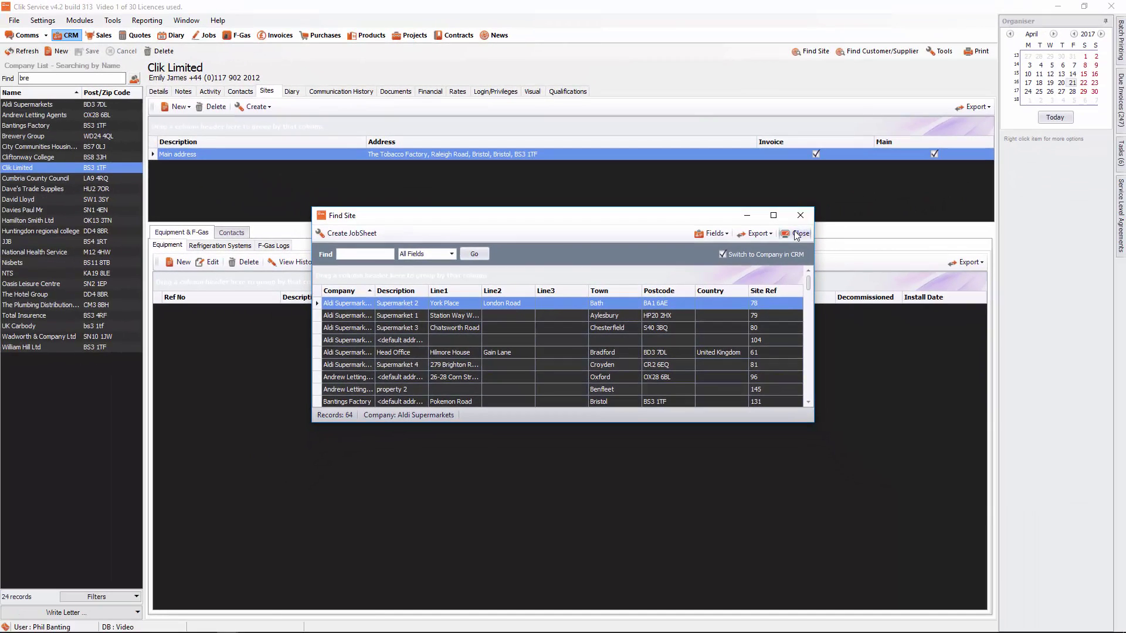
pyautogui.click(796, 233)
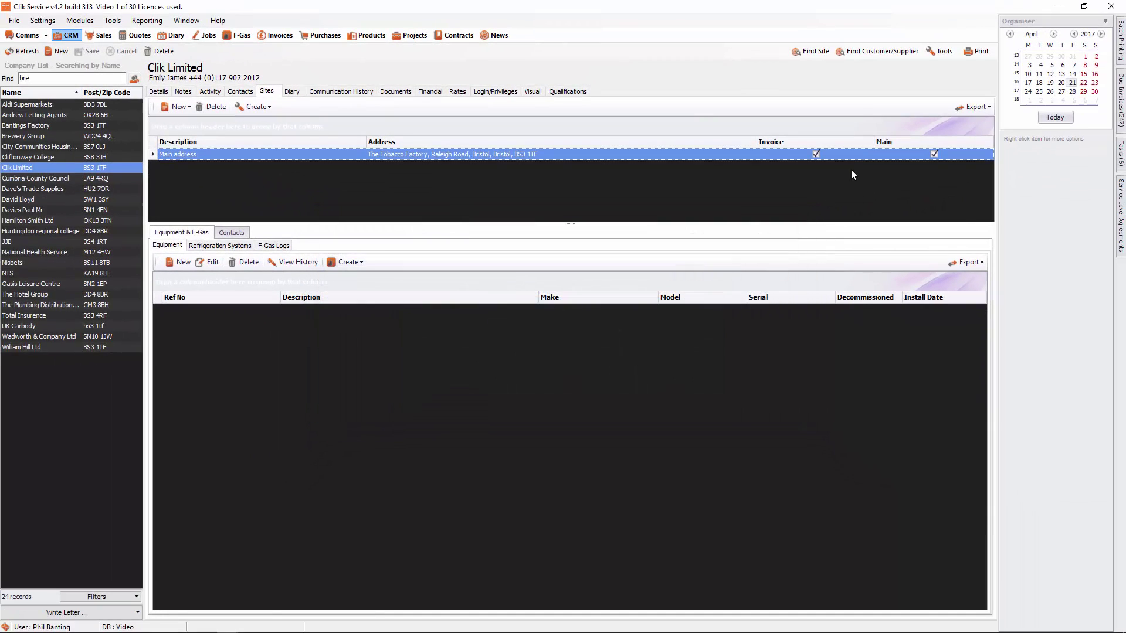
# - Search customers by the name 'clik' and open Clik Limited's full record
pyautogui.click(865, 54)
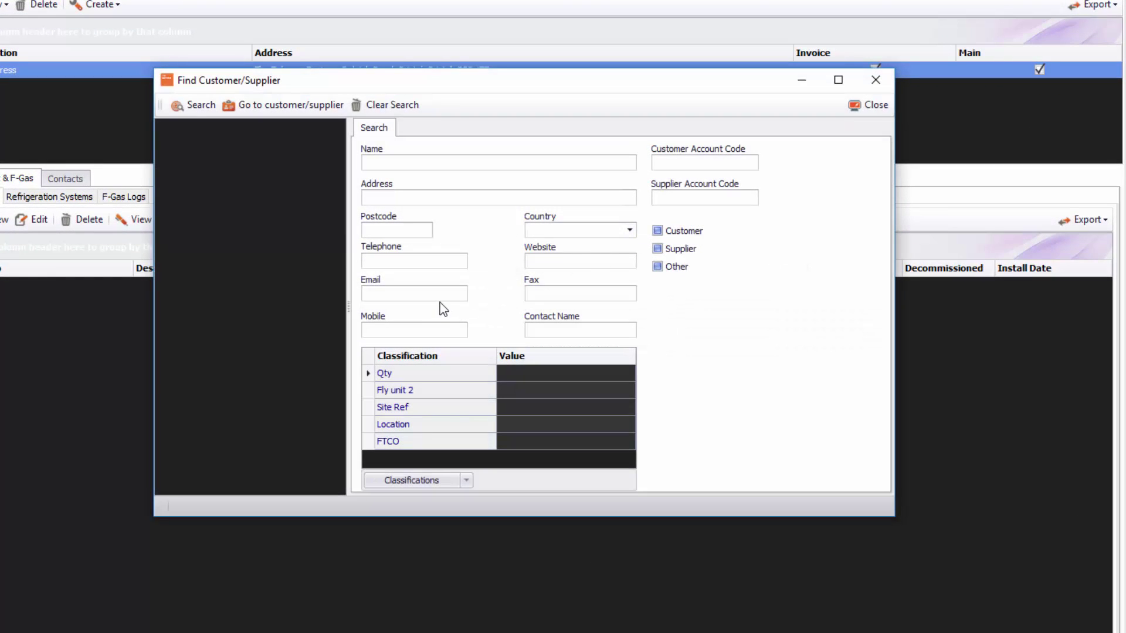
pyautogui.click(403, 289)
pyautogui.click(543, 334)
pyautogui.click(374, 160)
pyautogui.write('clik')
pyautogui.click(197, 106)
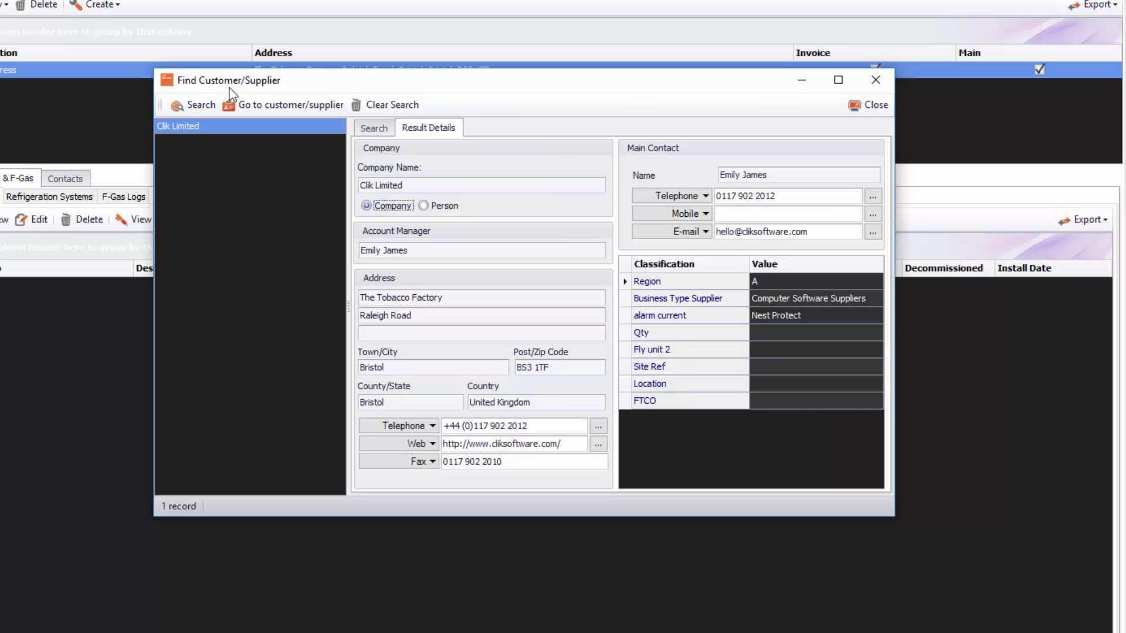
pyautogui.click(252, 107)
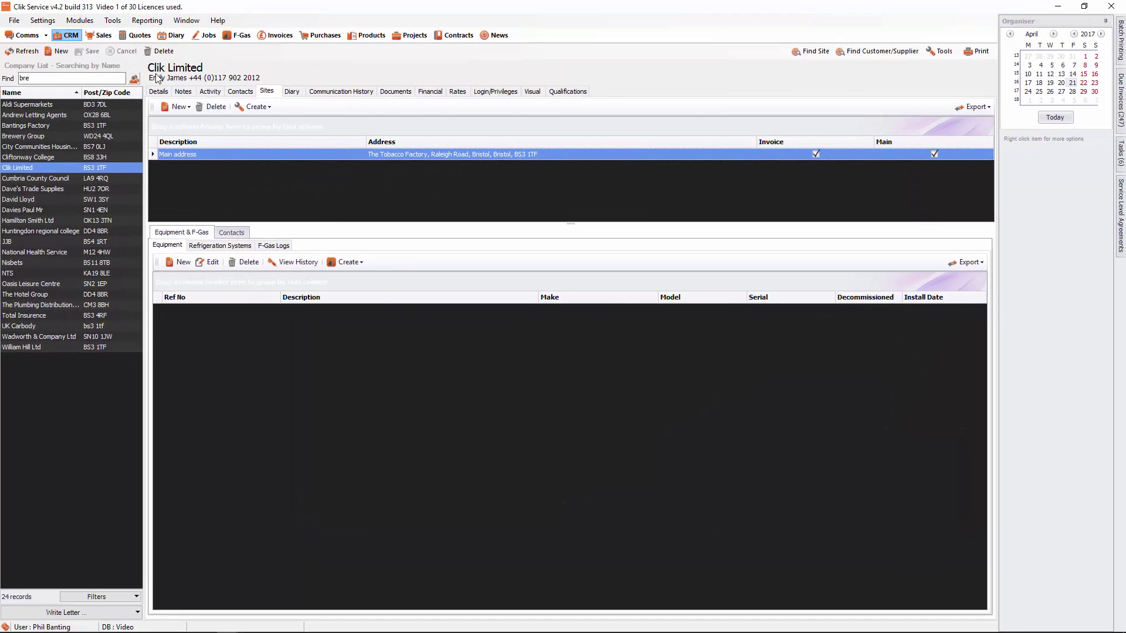
pyautogui.click(147, 86)
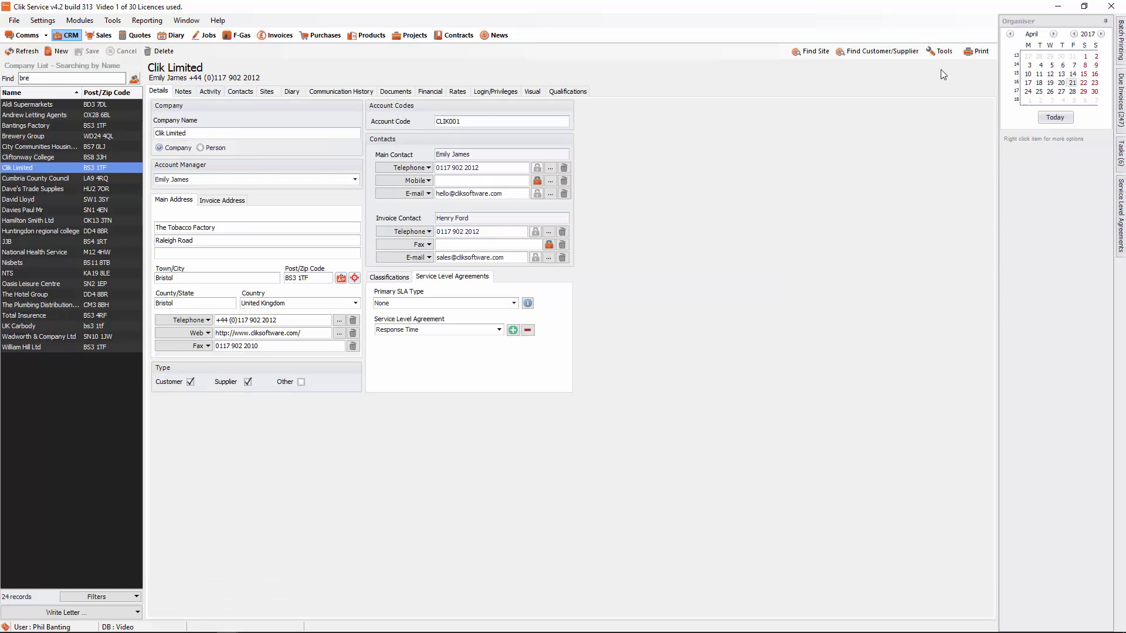
pyautogui.click(943, 51)
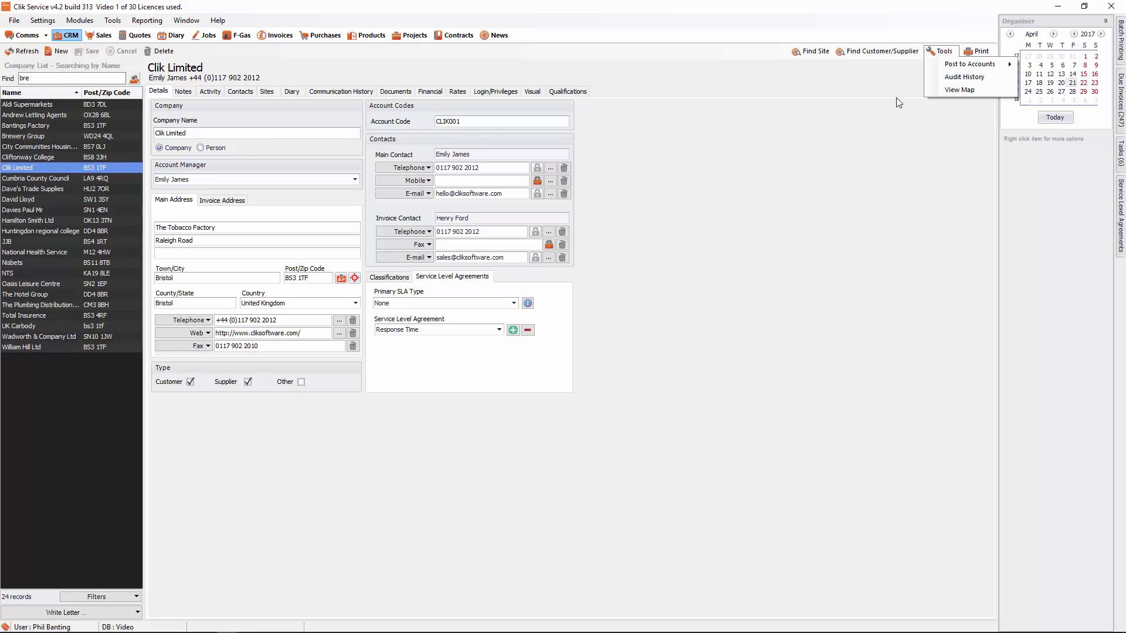
pyautogui.moveTo(961, 66)
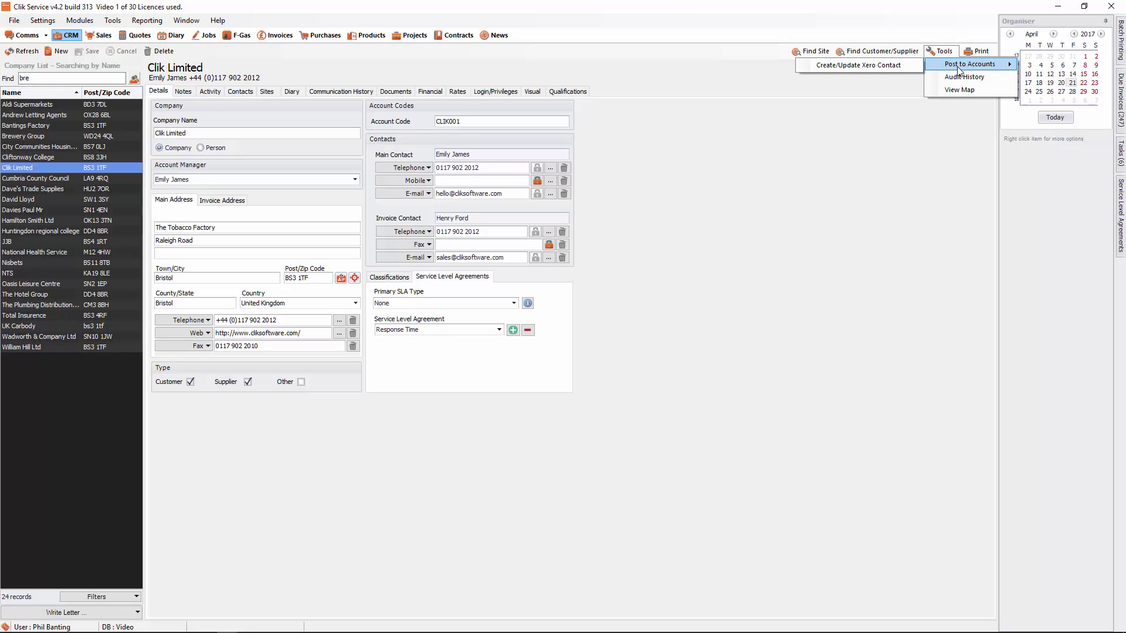
pyautogui.click(957, 77)
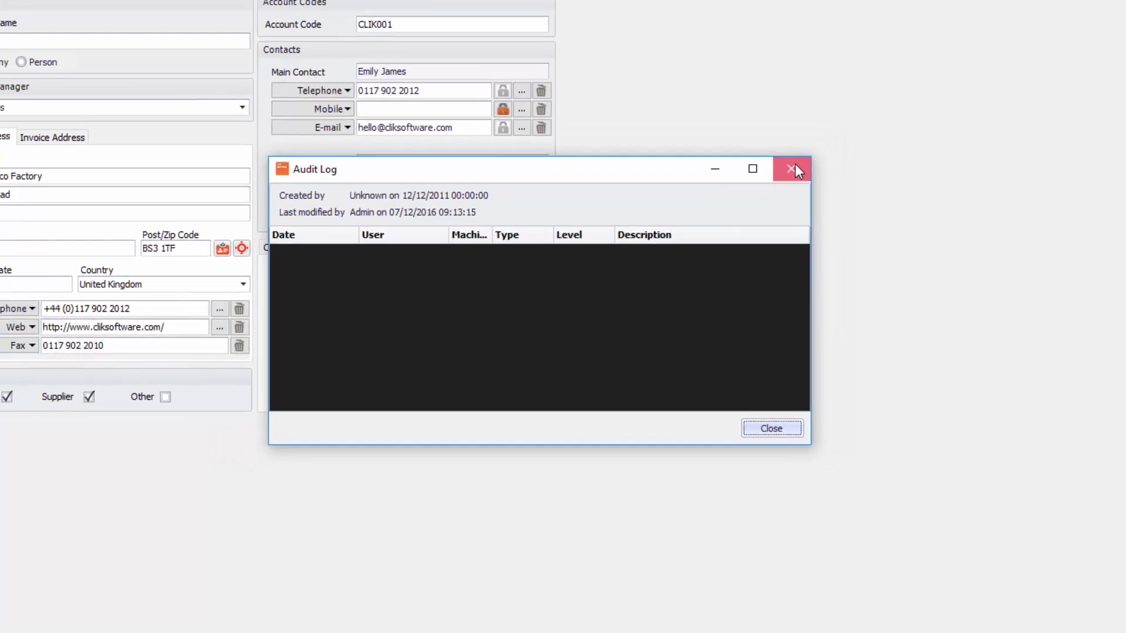
pyautogui.click(817, 145)
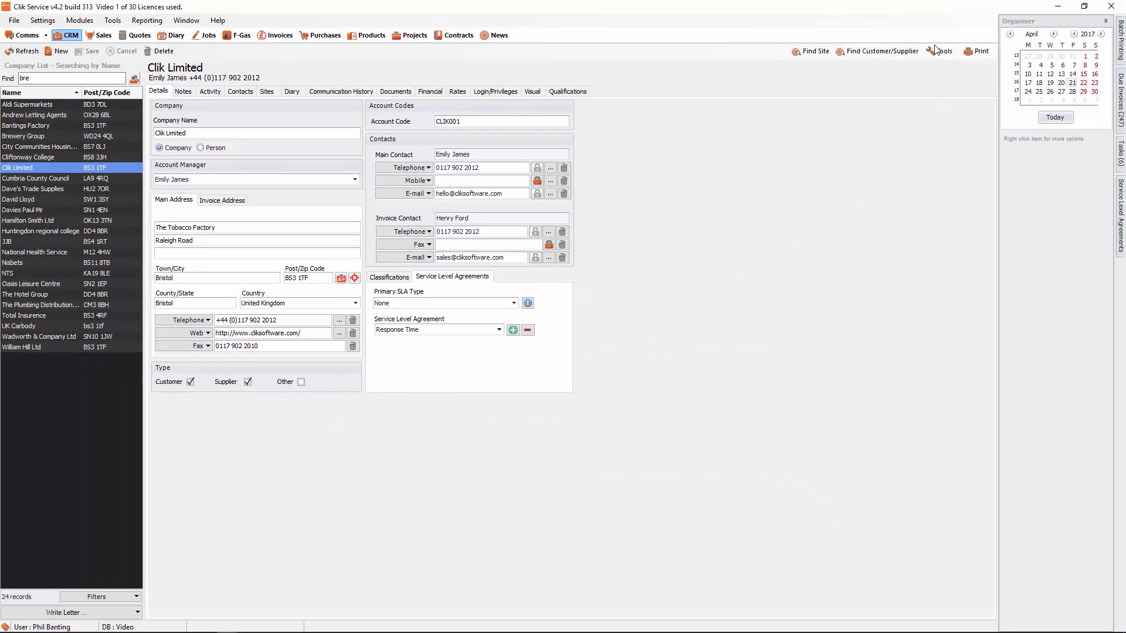
pyautogui.click(939, 52)
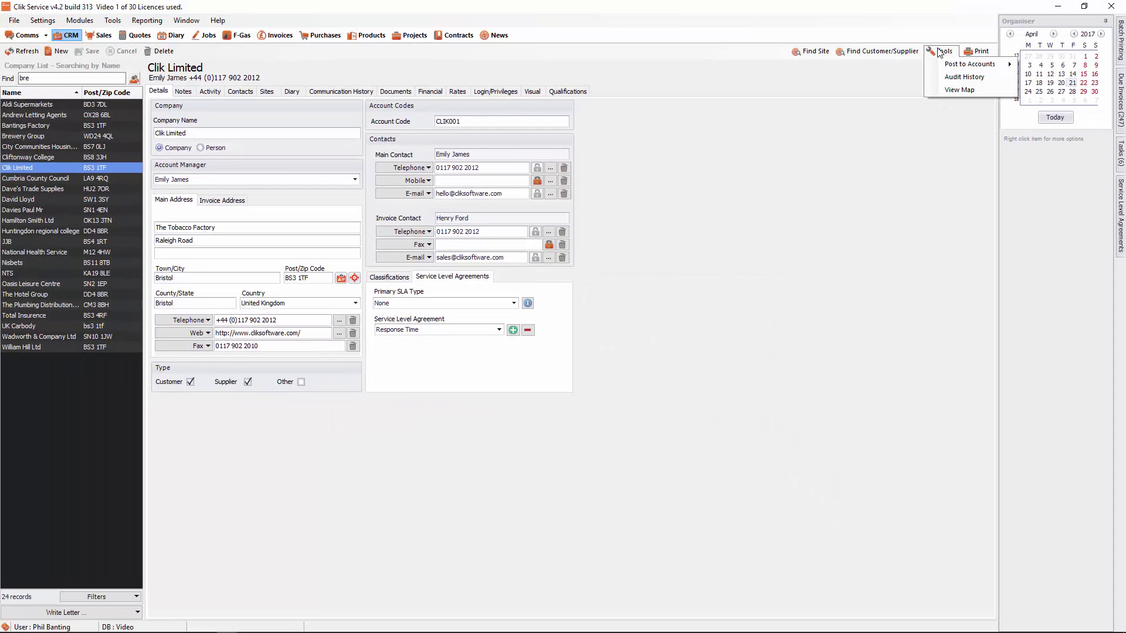
pyautogui.click(950, 90)
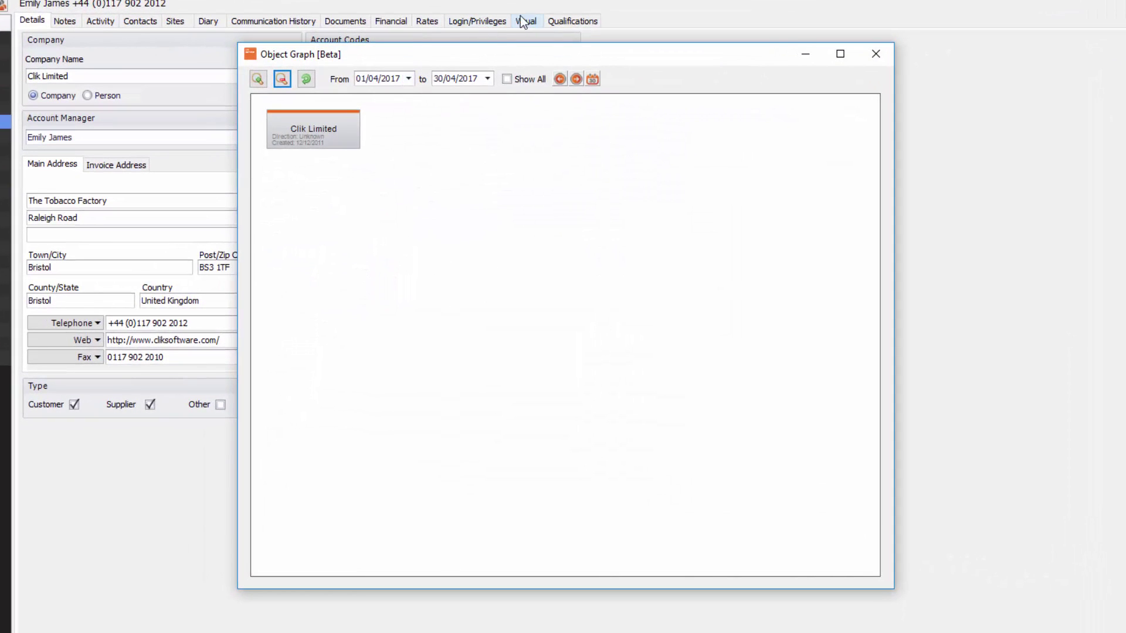
pyautogui.click(875, 54)
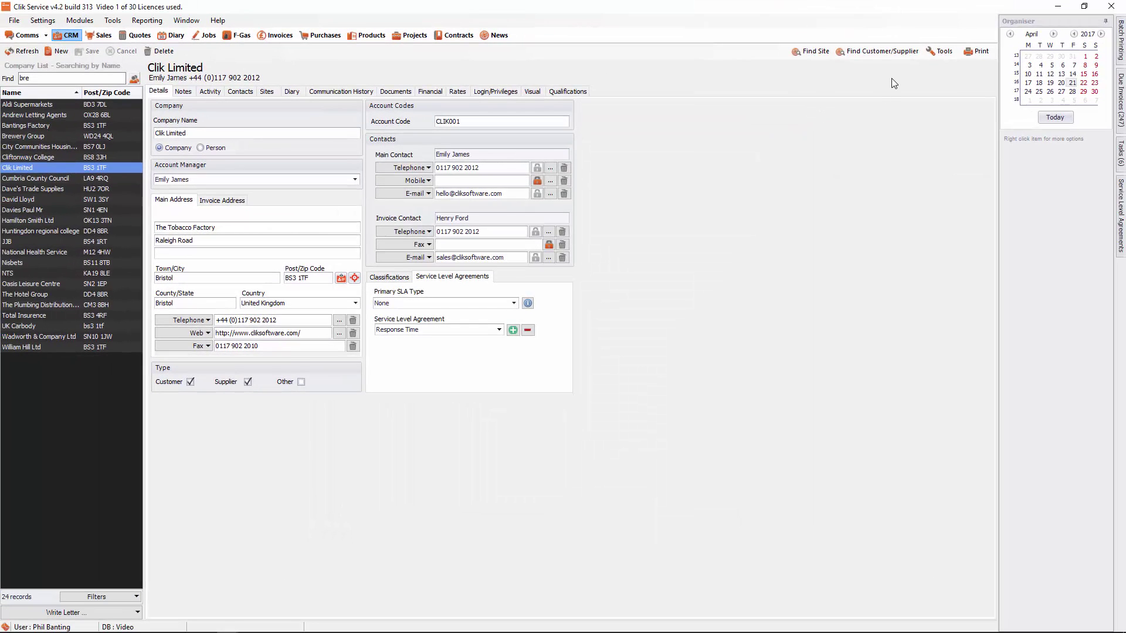
pyautogui.click(970, 51)
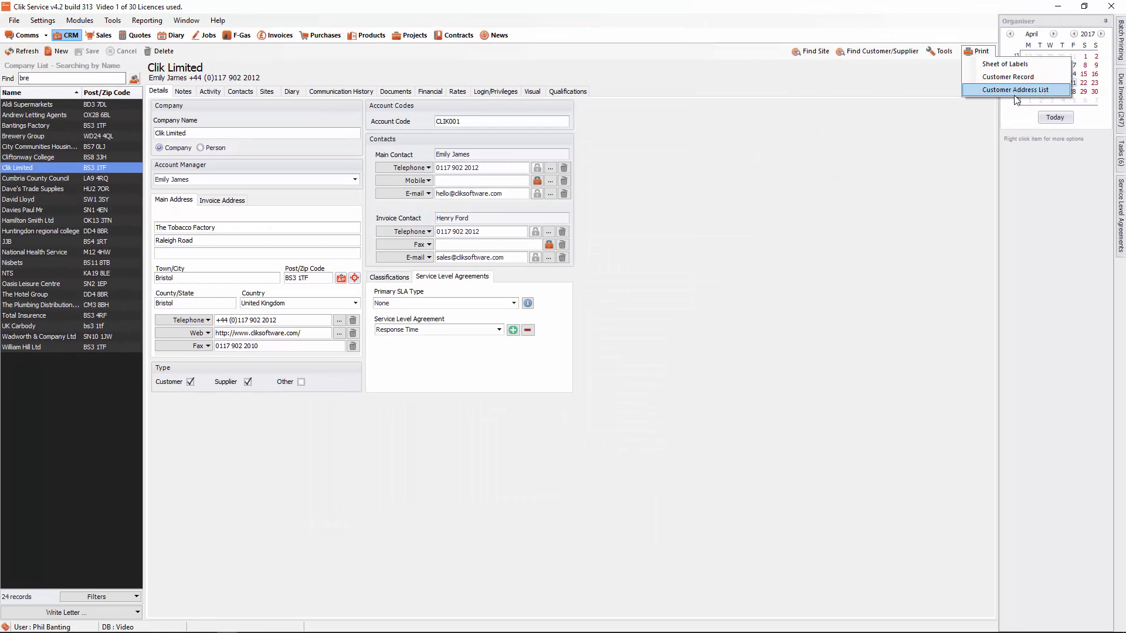
pyautogui.click(888, 95)
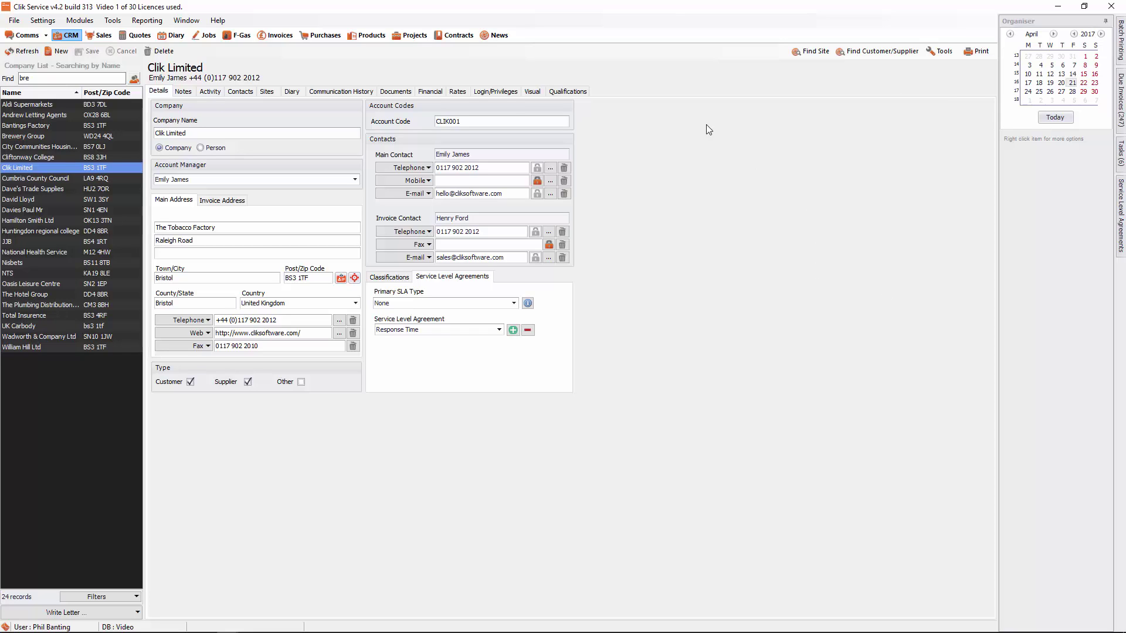